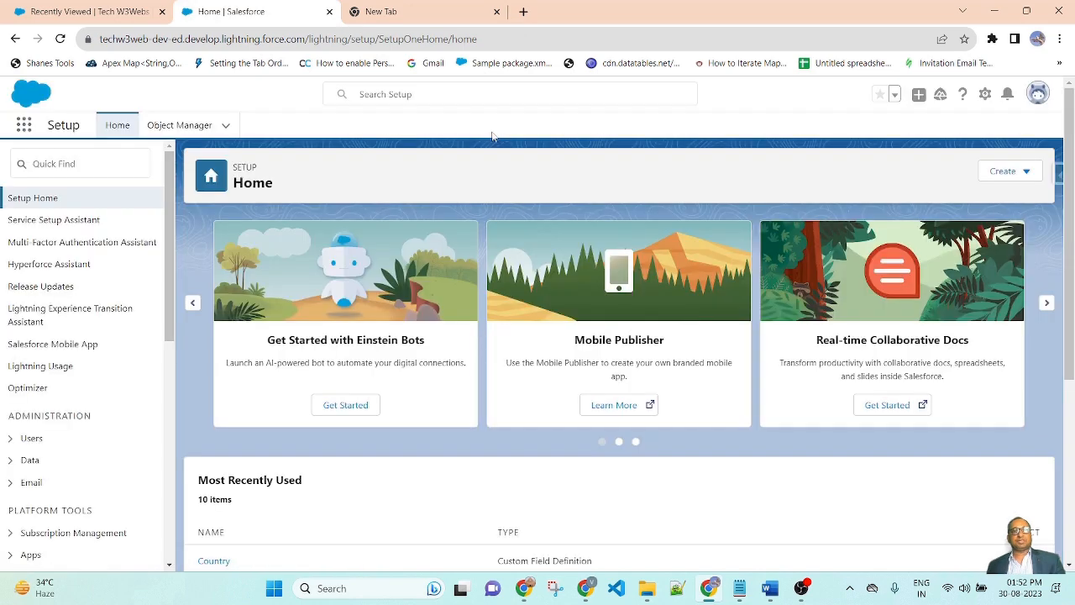
Find the Student custom object in Object Manager by searching "stude" and open its Fields & Relationships.
{"action": "left_click", "coordinate": [179, 126]}
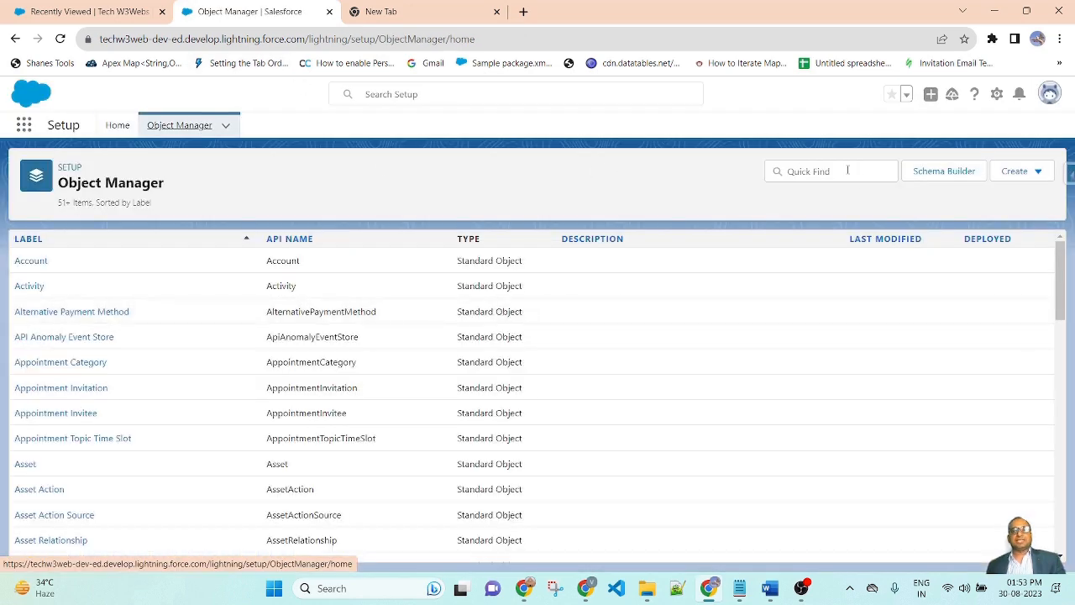
{"action": "left_click", "coordinate": [848, 170]}
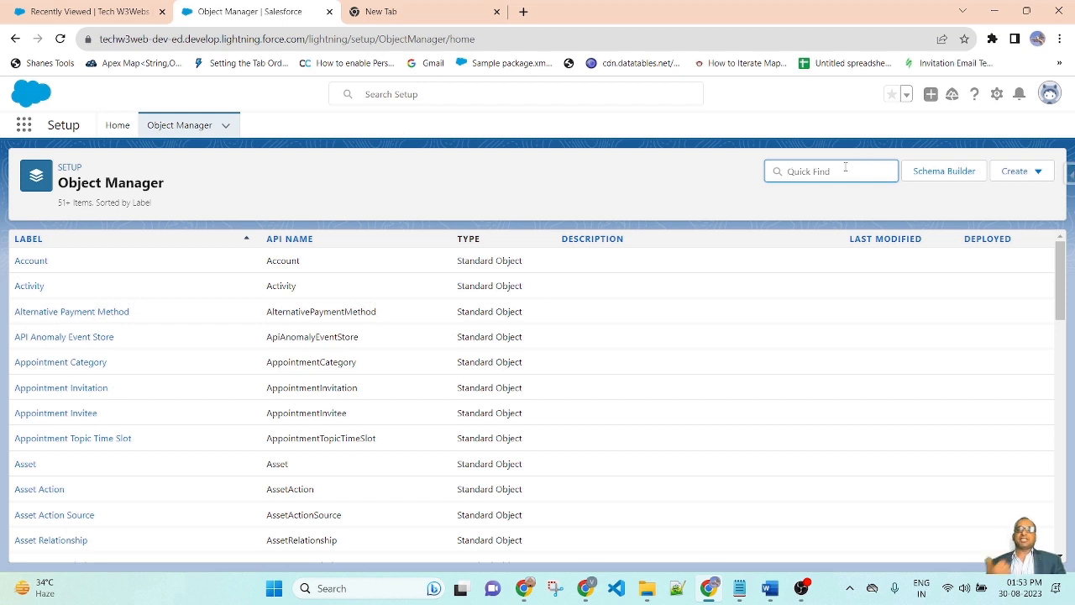
{"action": "type", "text": "stud"}
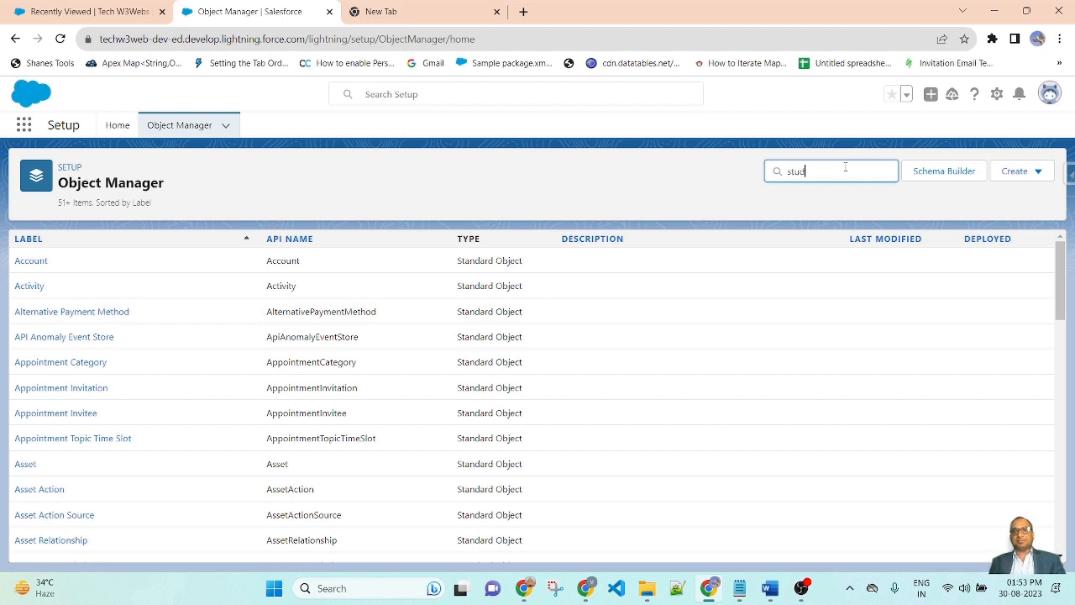
{"action": "type", "text": "e"}
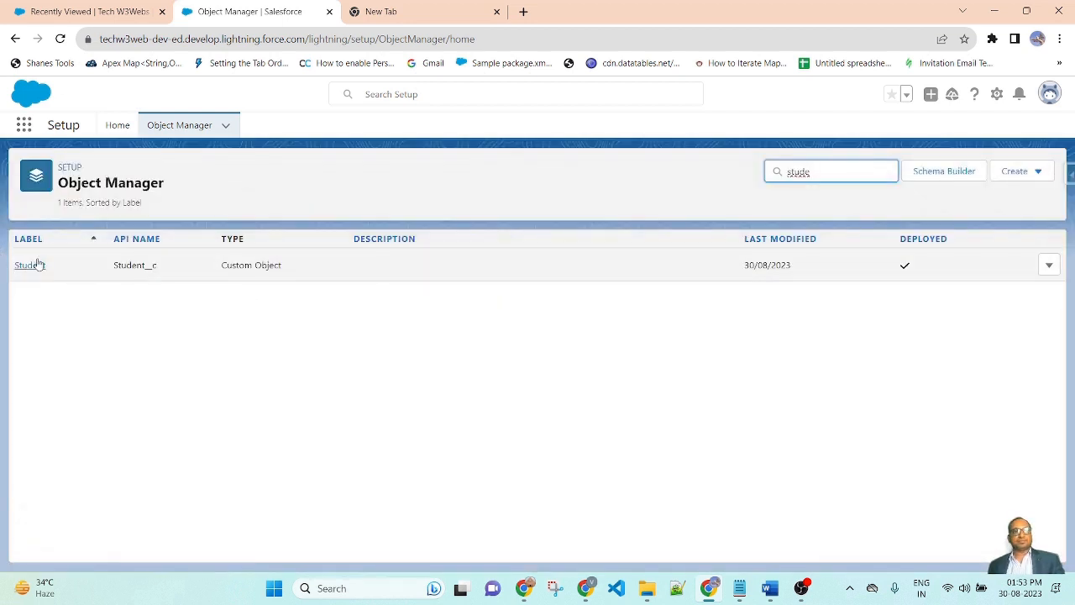
{"action": "left_click", "coordinate": [29, 265]}
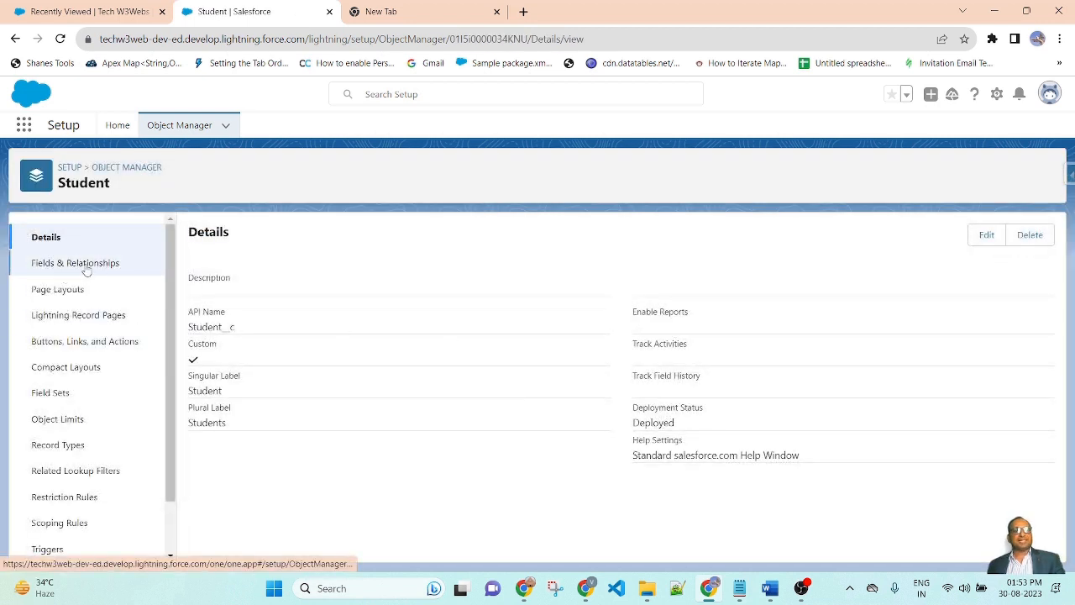
{"action": "left_click", "coordinate": [85, 267]}
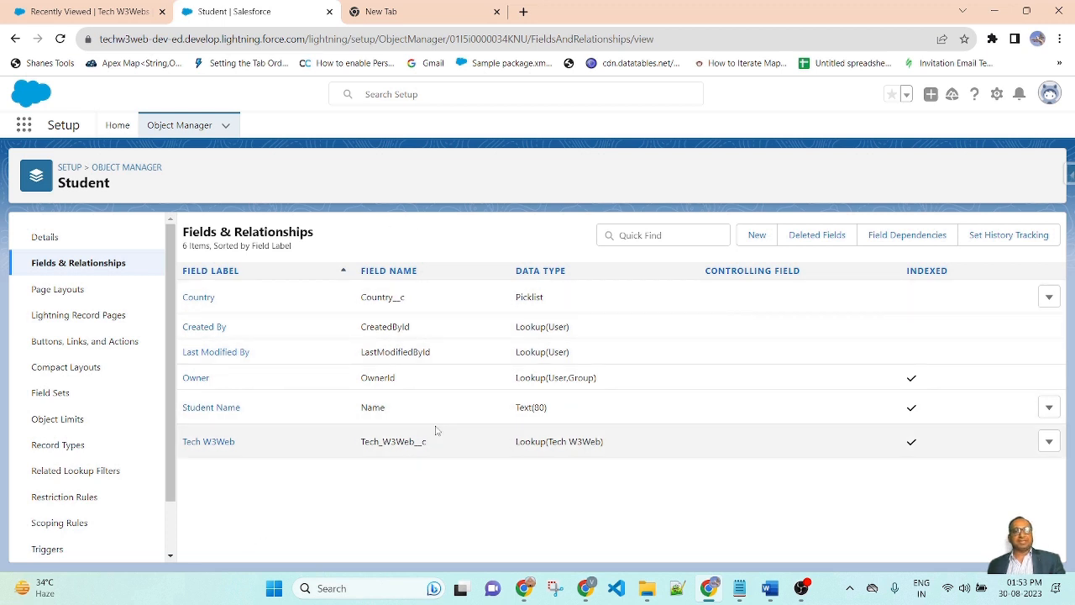
Examine the field names and data types of the Student object's Country and Tech W3Web fields.
{"action": "left_click_drag", "start_coordinate": [624, 450], "coordinate": [320, 443]}
{"action": "left_click", "coordinate": [343, 297]}
{"action": "left_click_drag", "start_coordinate": [344, 297], "coordinate": [531, 297]}
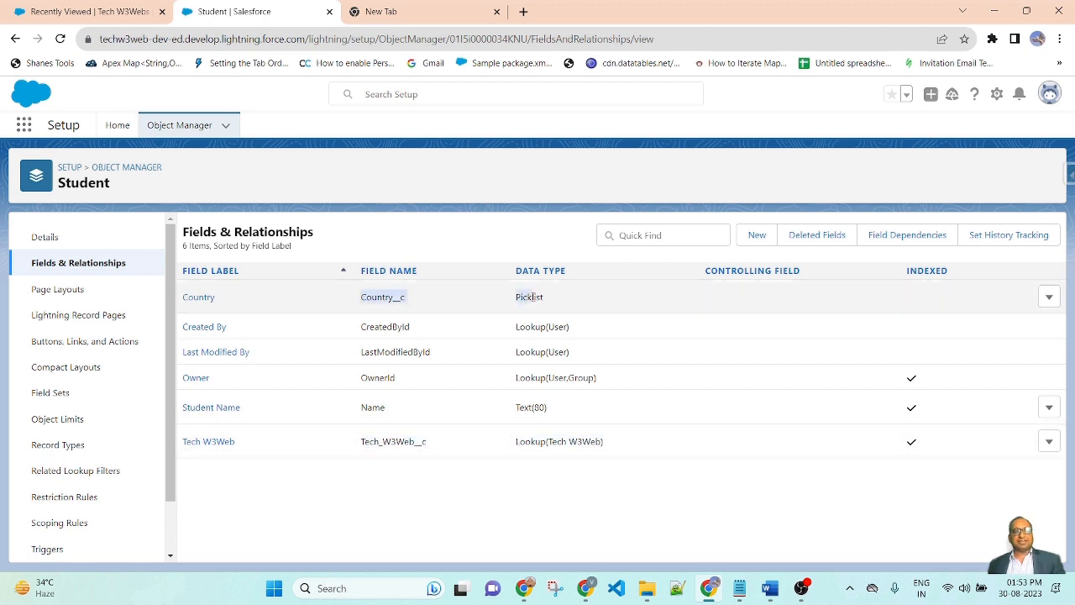
{"action": "left_click", "coordinate": [580, 296]}
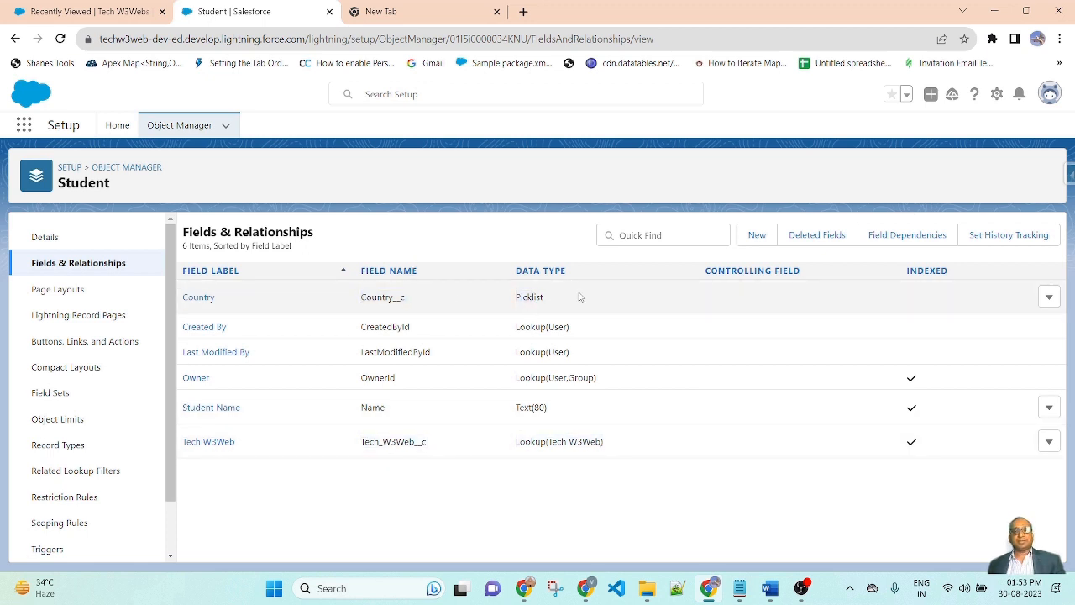
{"action": "left_click_drag", "start_coordinate": [557, 300], "coordinate": [344, 299]}
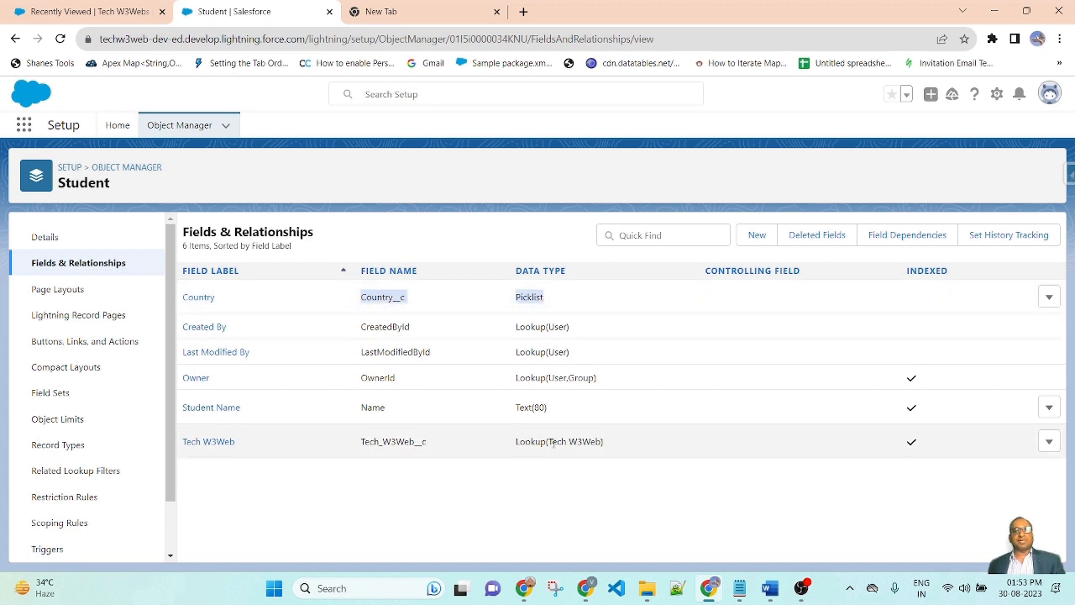
{"action": "left_click_drag", "start_coordinate": [617, 449], "coordinate": [384, 449]}
{"action": "left_click", "coordinate": [348, 468]}
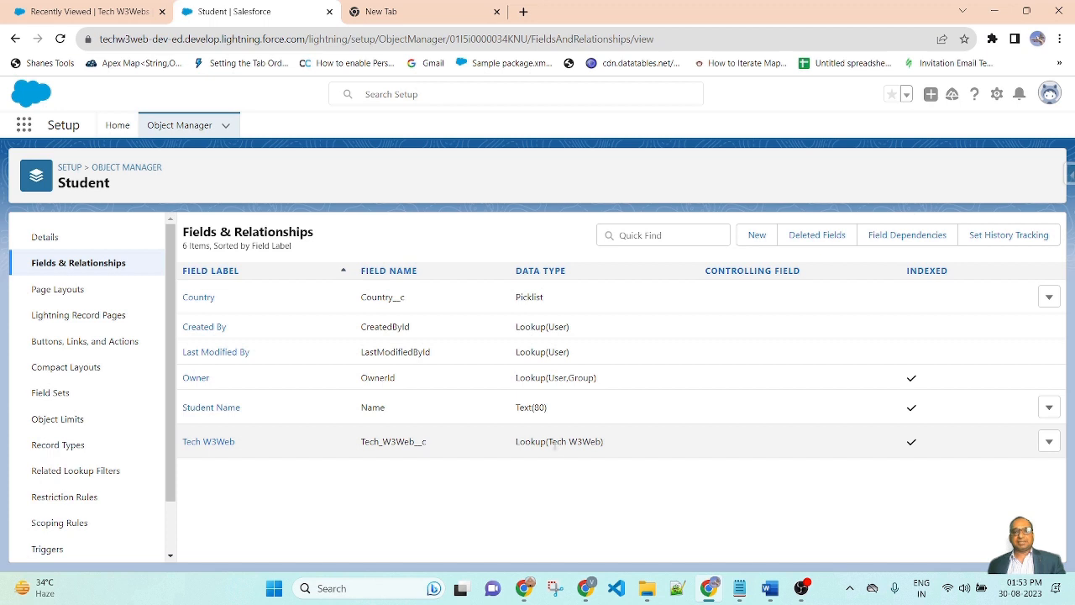
{"action": "left_click_drag", "start_coordinate": [549, 442], "coordinate": [593, 443]}
{"action": "left_click", "coordinate": [600, 471]}
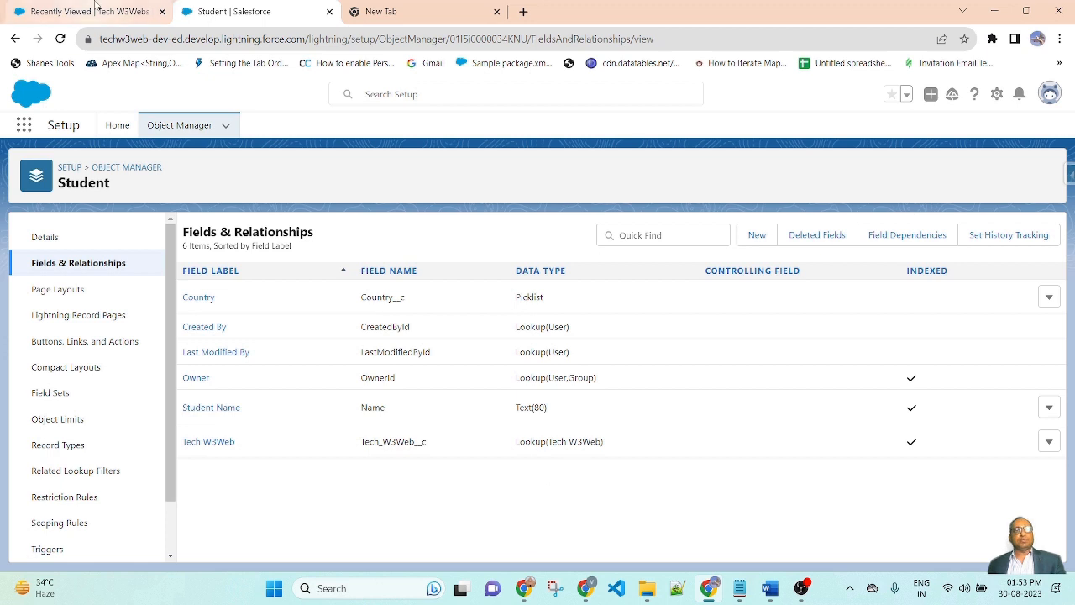
Switch to the app's Students records and display the All list view.
{"action": "left_click", "coordinate": [91, 11]}
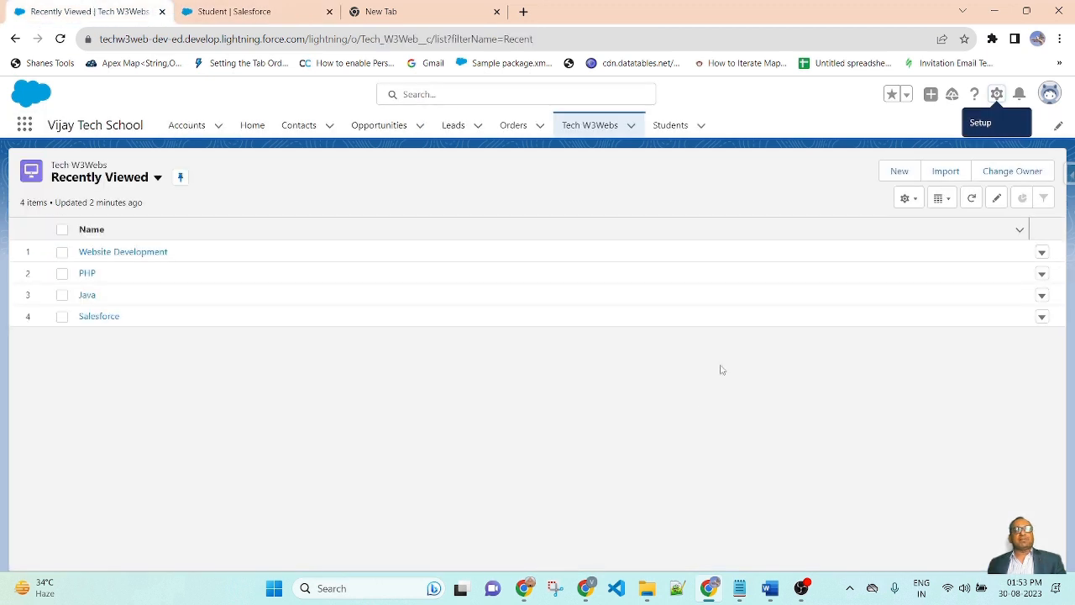
{"action": "left_click", "coordinate": [671, 125]}
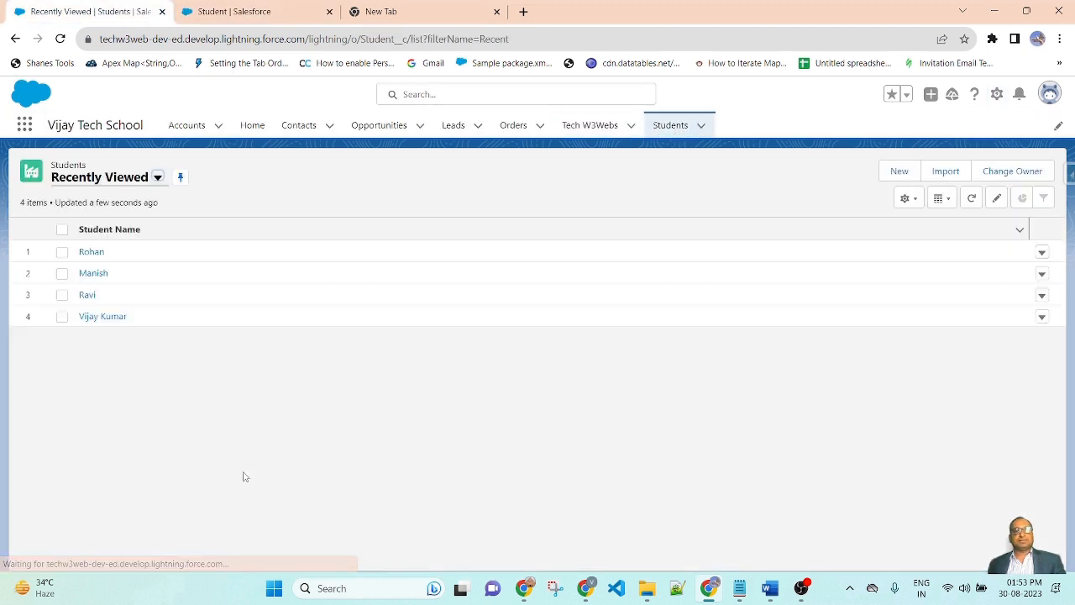
{"action": "left_click", "coordinate": [156, 178]}
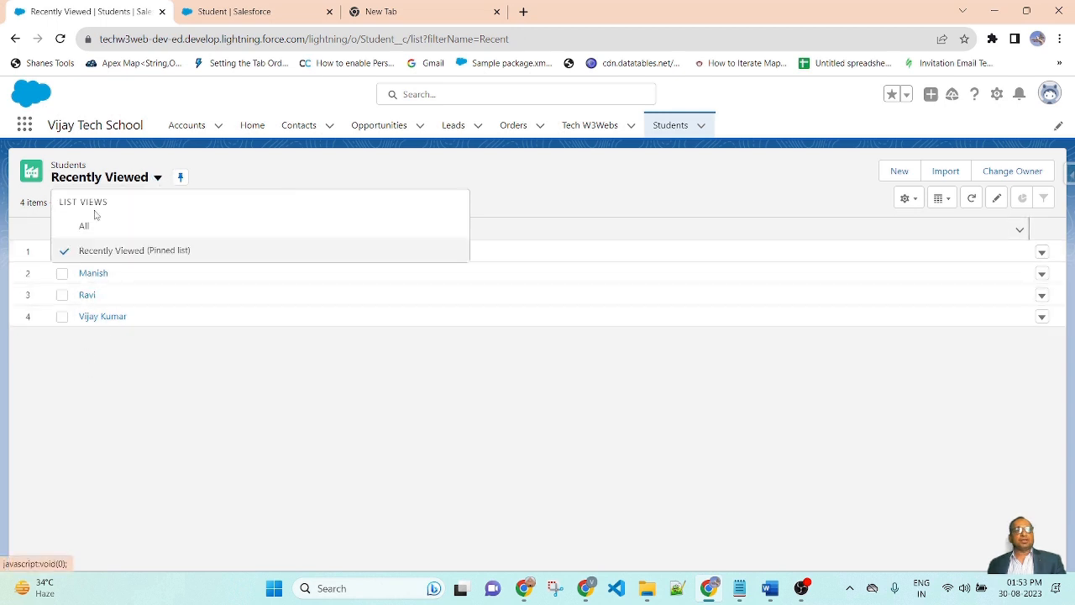
{"action": "left_click", "coordinate": [94, 231]}
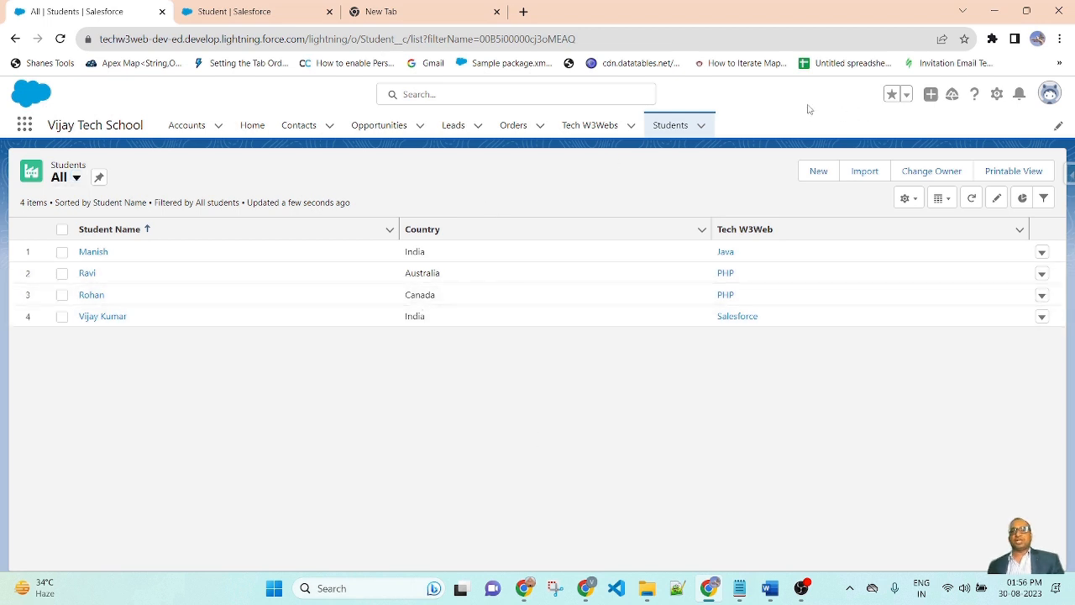
Start a new Student record and enter the student's name.
{"action": "left_click", "coordinate": [817, 172]}
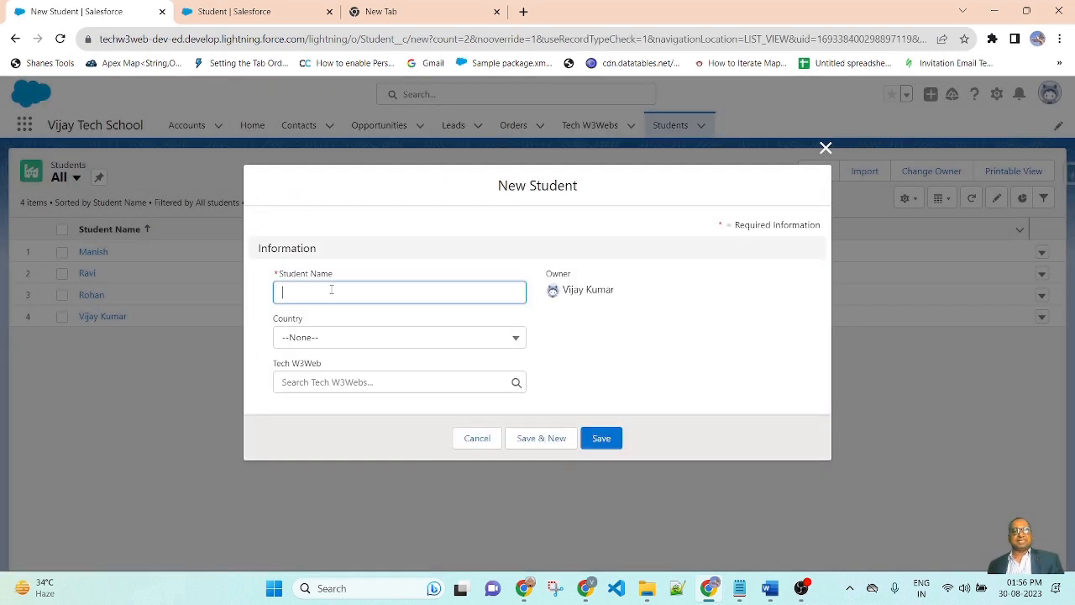
{"action": "left_click", "coordinate": [364, 286]}
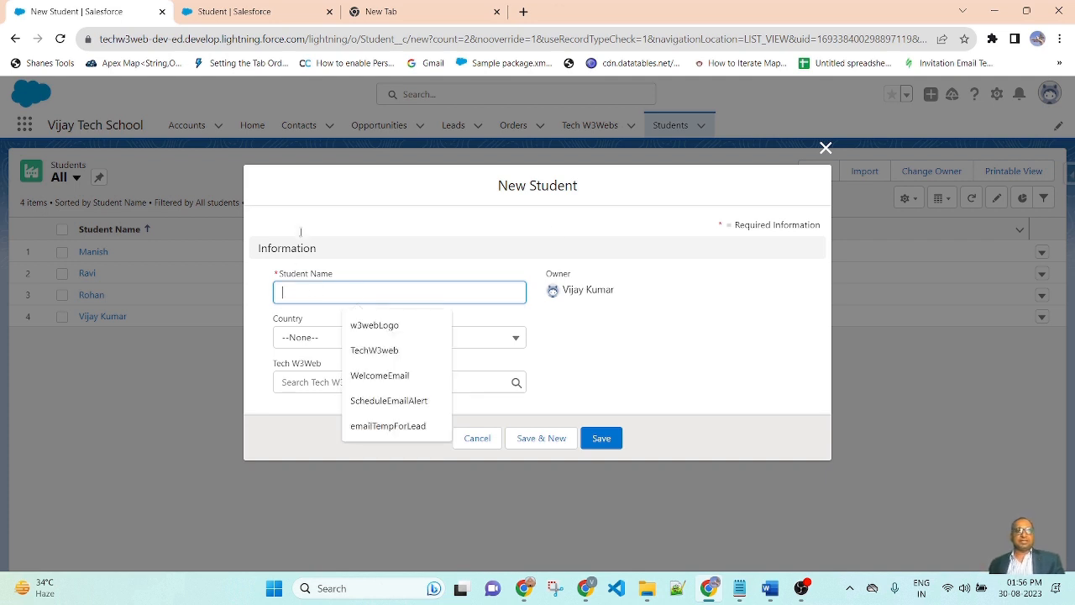
{"action": "left_click", "coordinate": [349, 205]}
{"action": "left_click", "coordinate": [319, 290]}
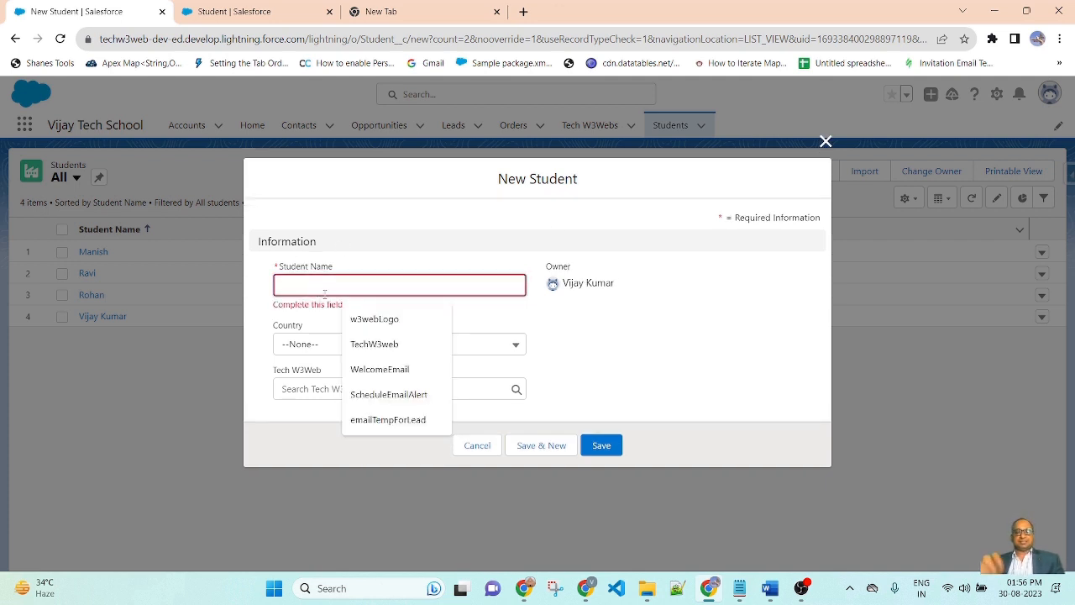
{"action": "left_click", "coordinate": [362, 216]}
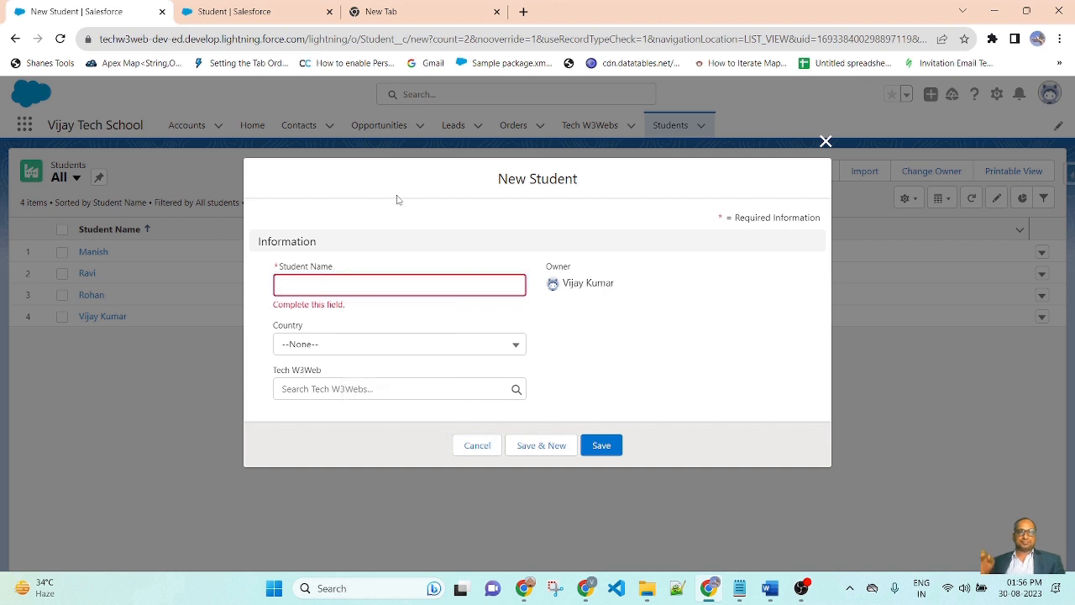
{"action": "left_click", "coordinate": [473, 286]}
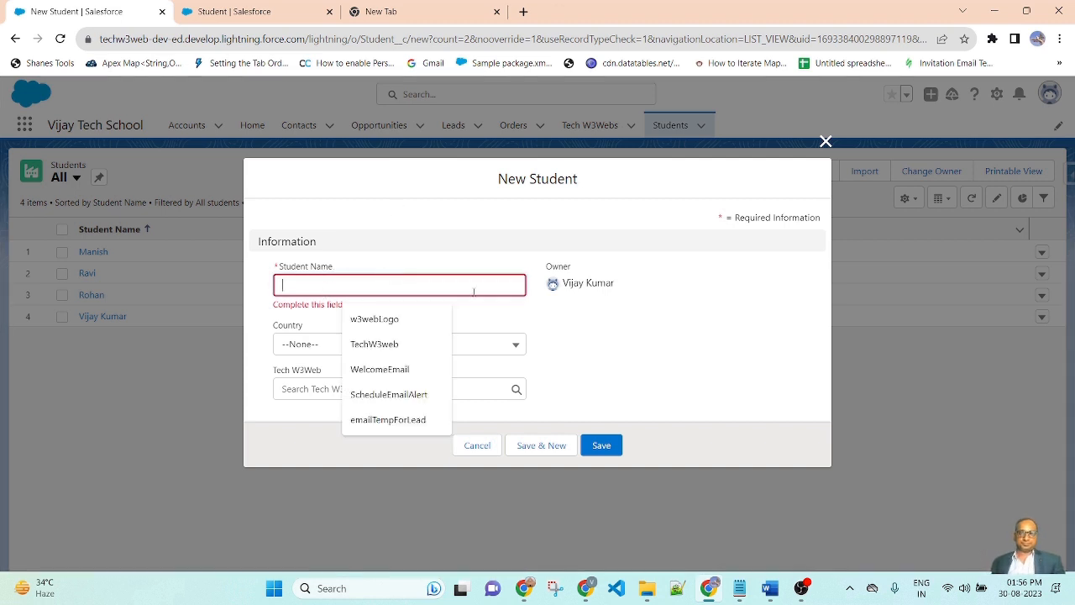
{"action": "type", "text": "Shyam"}
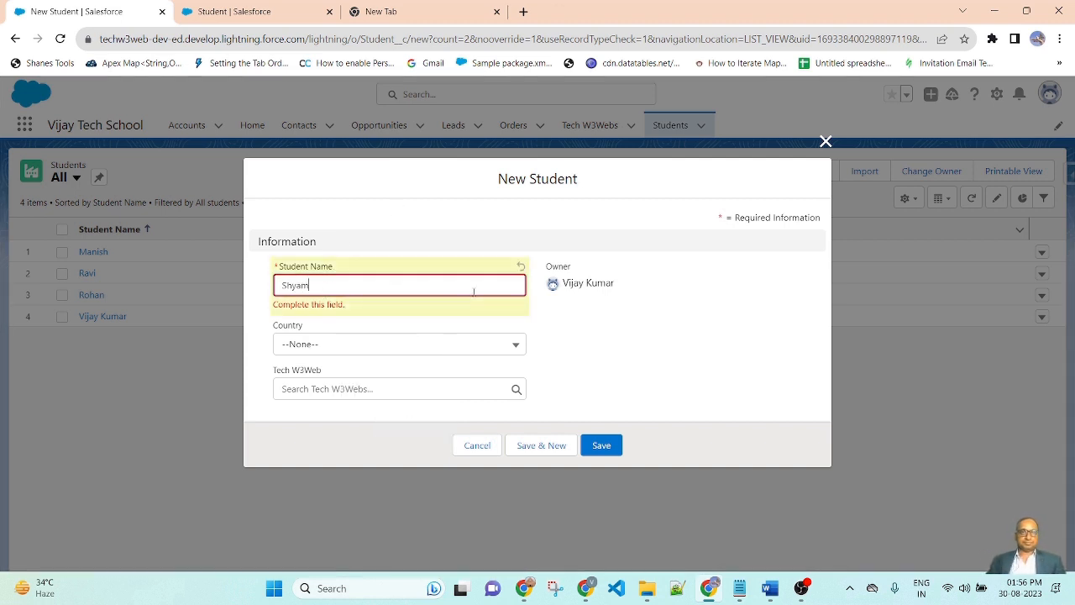
{"action": "left_click", "coordinate": [633, 356]}
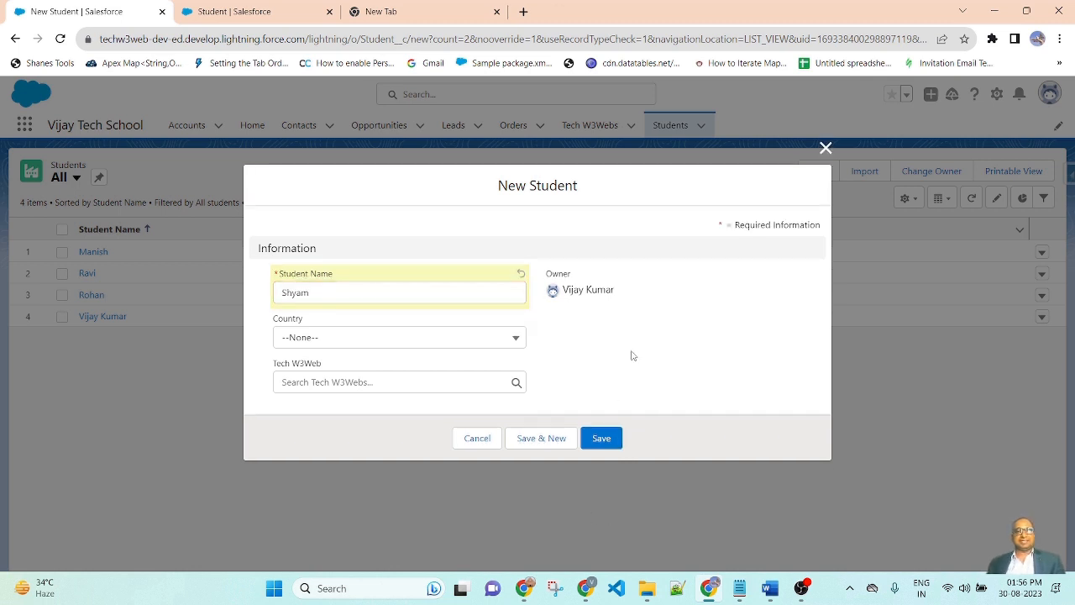
Review the available Country picklist values and the recent Tech W3Web lookup records in the new student form.
{"action": "left_click", "coordinate": [438, 345]}
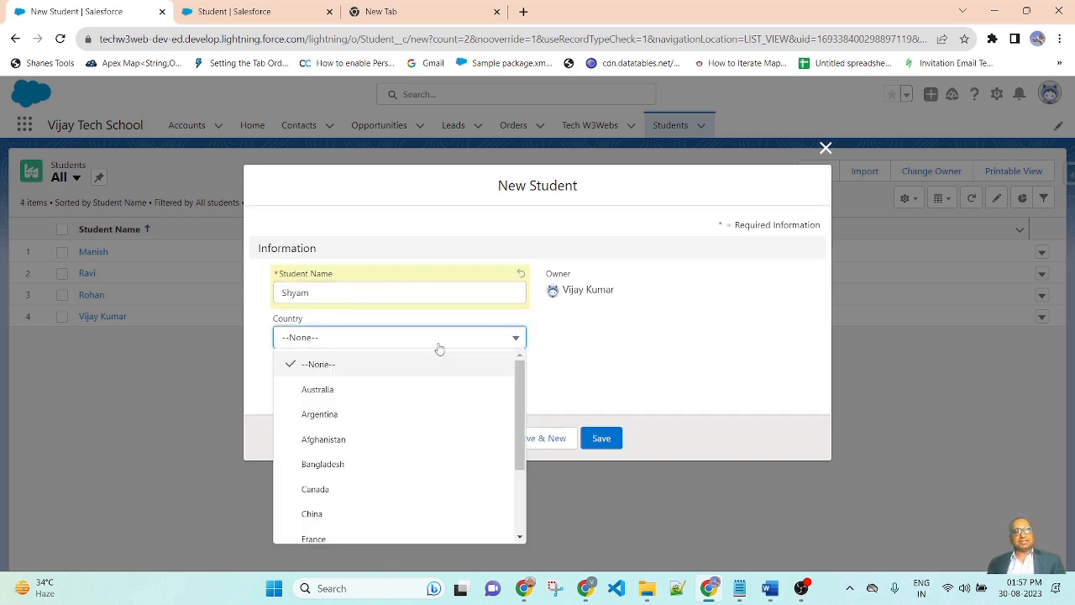
{"action": "scroll", "coordinate": [355, 504], "scroll_direction": "down", "scroll_amount": 1}
{"action": "scroll", "coordinate": [354, 443], "scroll_direction": "up", "scroll_amount": 1}
{"action": "scroll", "coordinate": [356, 443], "scroll_direction": "down", "scroll_amount": 2}
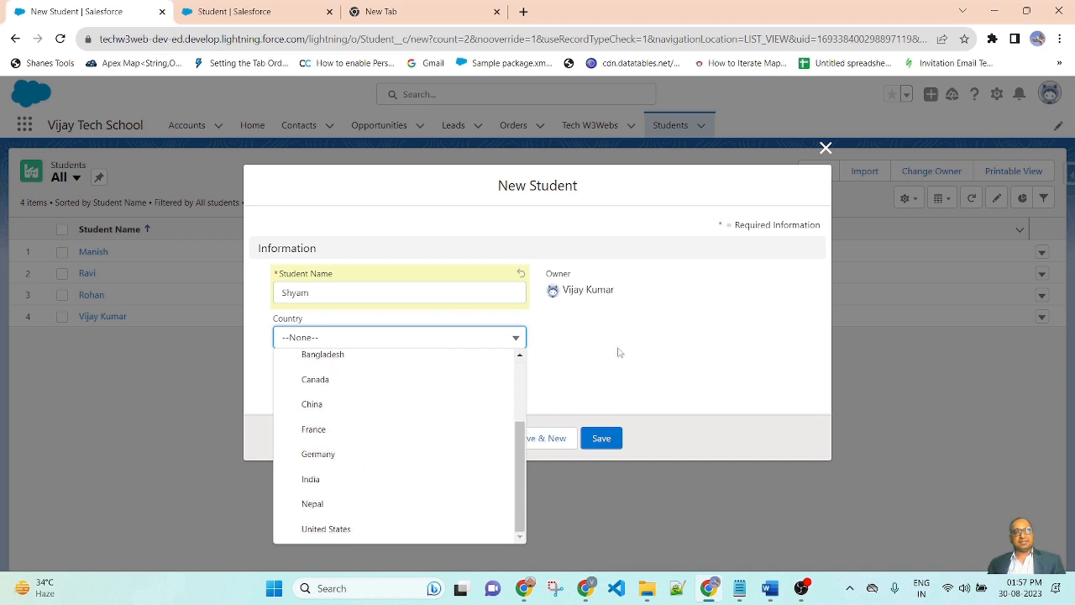
{"action": "left_click", "coordinate": [652, 302]}
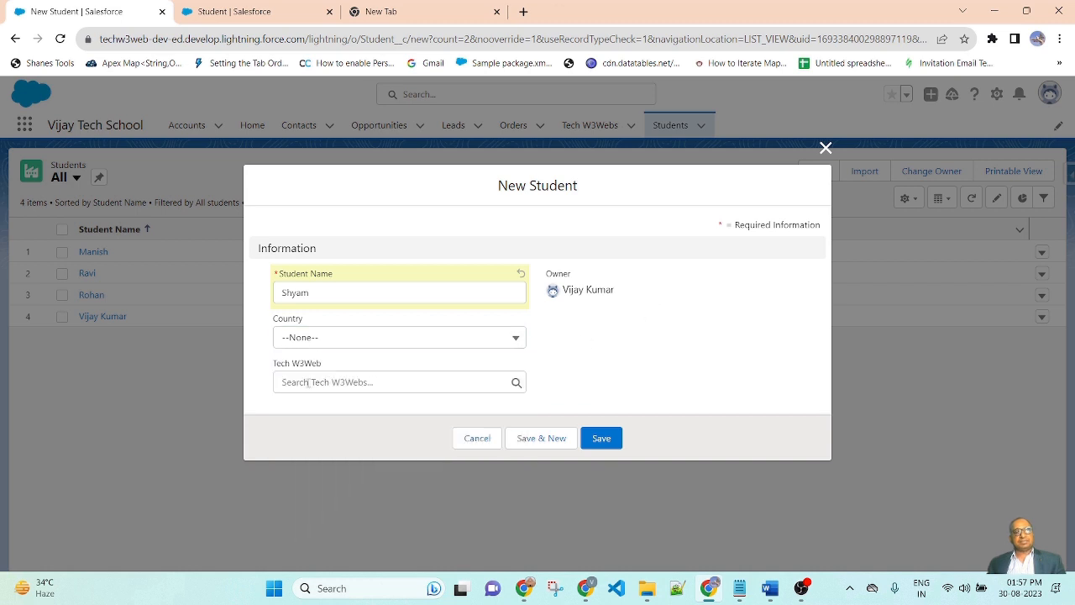
{"action": "left_click", "coordinate": [383, 384]}
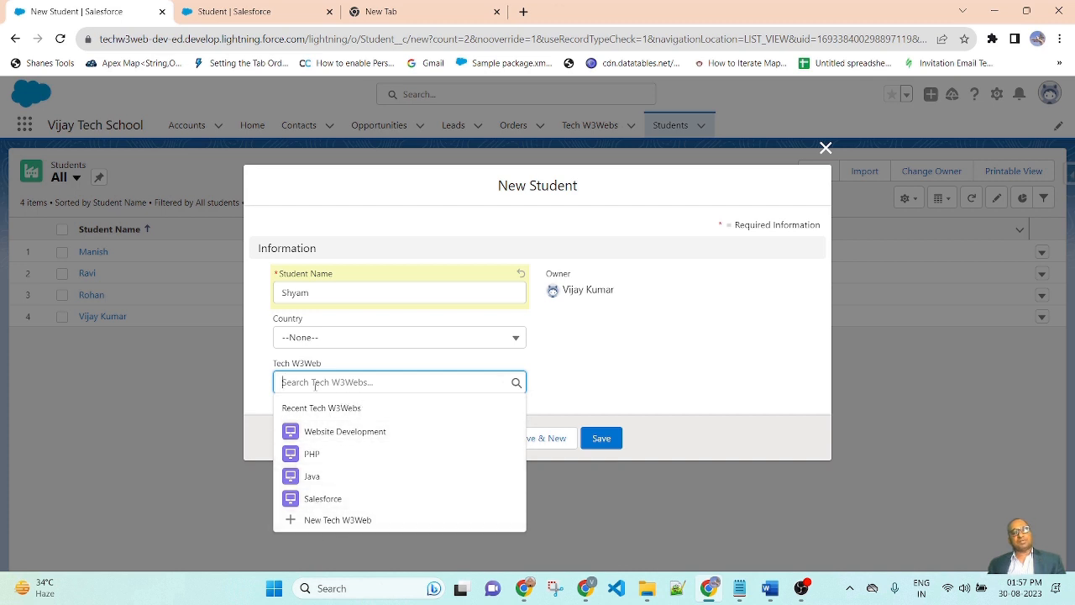
{"action": "left_click", "coordinate": [645, 336]}
Set Country to China and Tech W3Web to PHP, and save the new student record.
{"action": "left_click", "coordinate": [347, 341]}
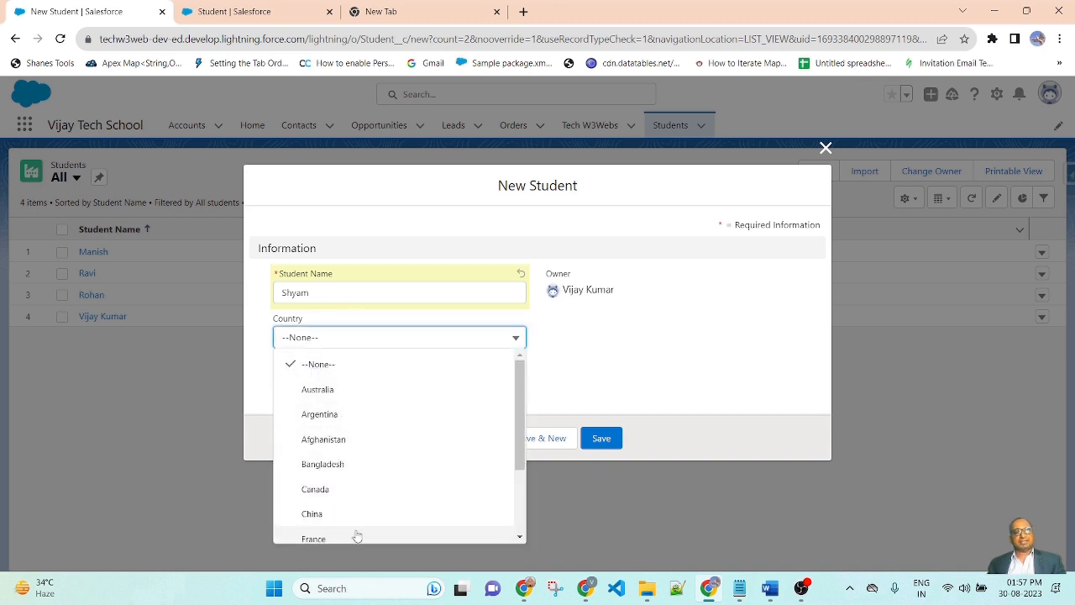
{"action": "scroll", "coordinate": [353, 521], "scroll_direction": "down", "scroll_amount": 1}
{"action": "left_click", "coordinate": [324, 444]}
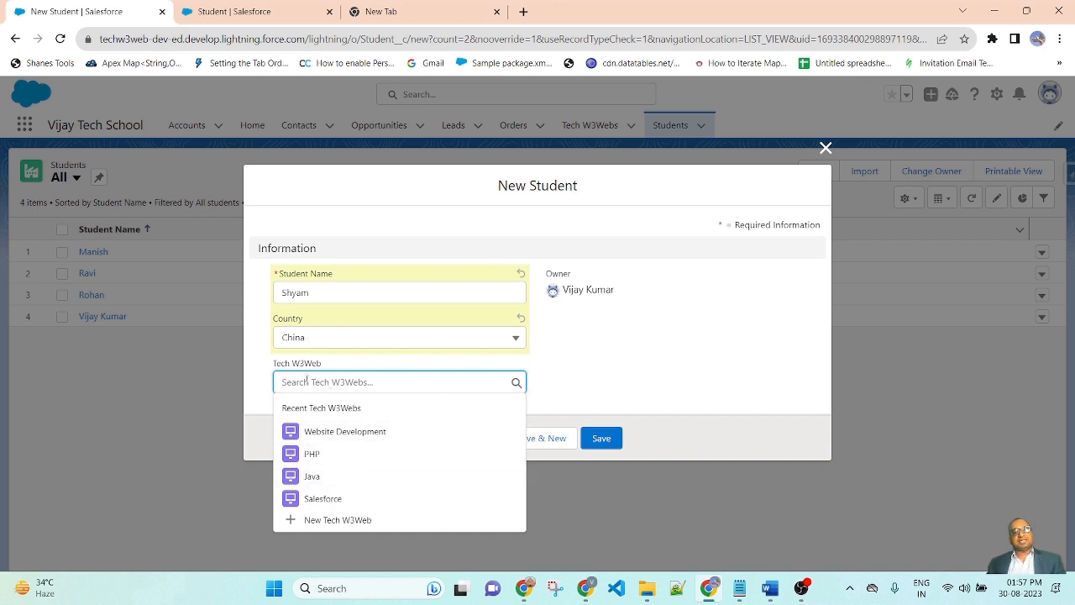
{"action": "left_click", "coordinate": [339, 456]}
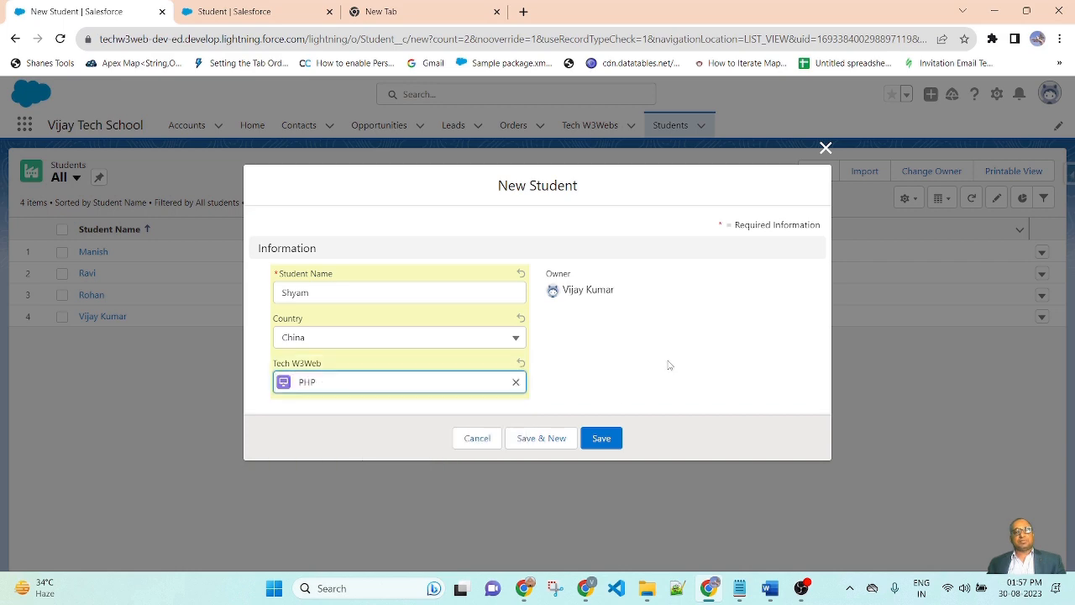
{"action": "left_click", "coordinate": [603, 438]}
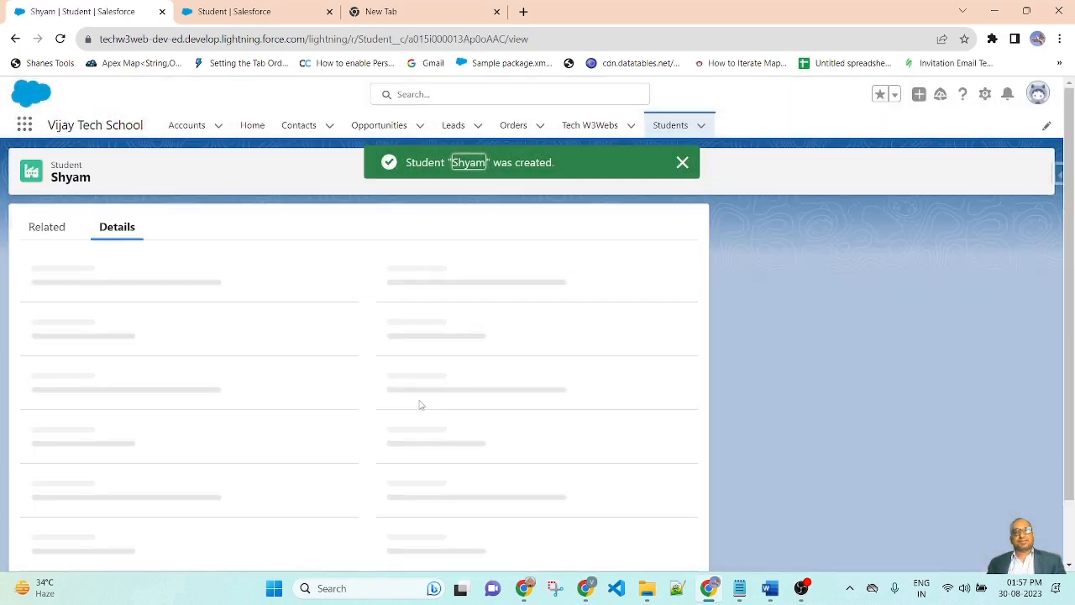
{"action": "left_click", "coordinate": [684, 163]}
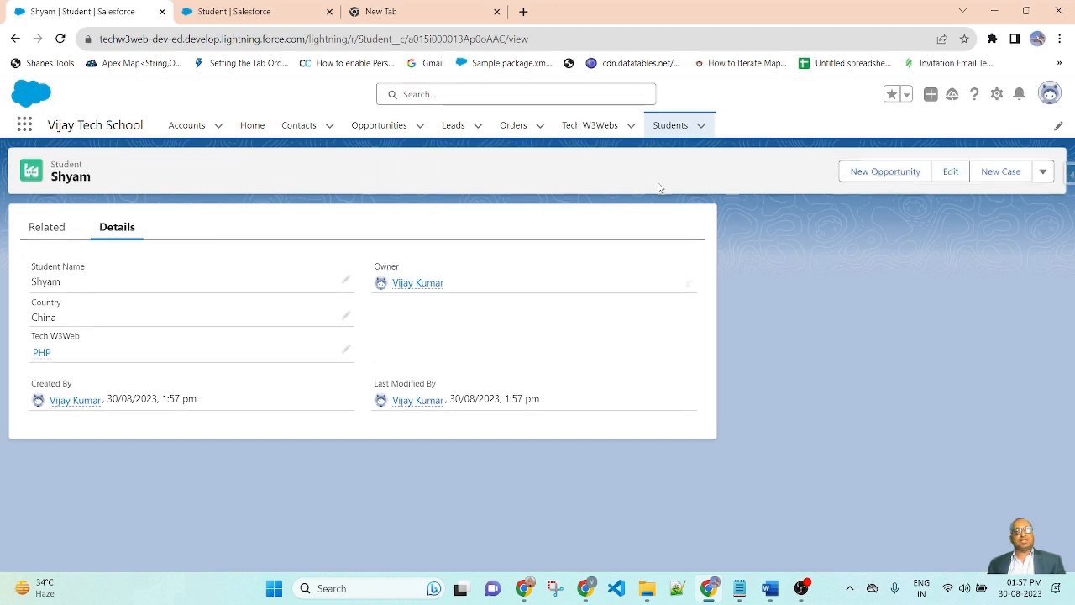
Return to the Students list and show the All list view with the new record.
{"action": "left_click", "coordinate": [659, 126]}
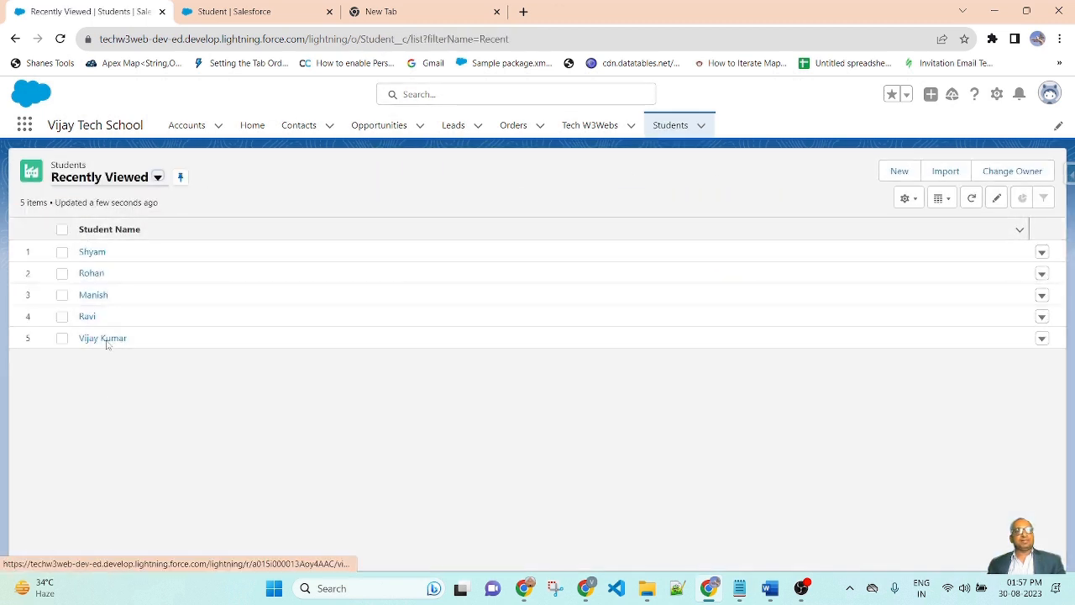
{"action": "left_click", "coordinate": [158, 178]}
{"action": "left_click", "coordinate": [88, 232]}
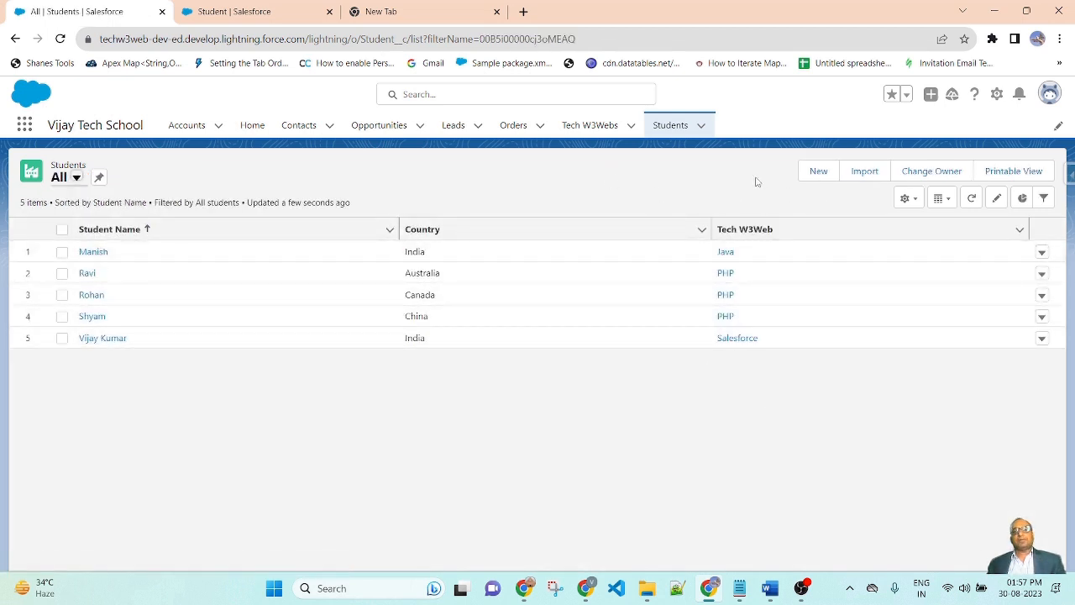
Start a new Student record, set Country to India and check the recent Tech W3Web records offered.
{"action": "left_click", "coordinate": [802, 179]}
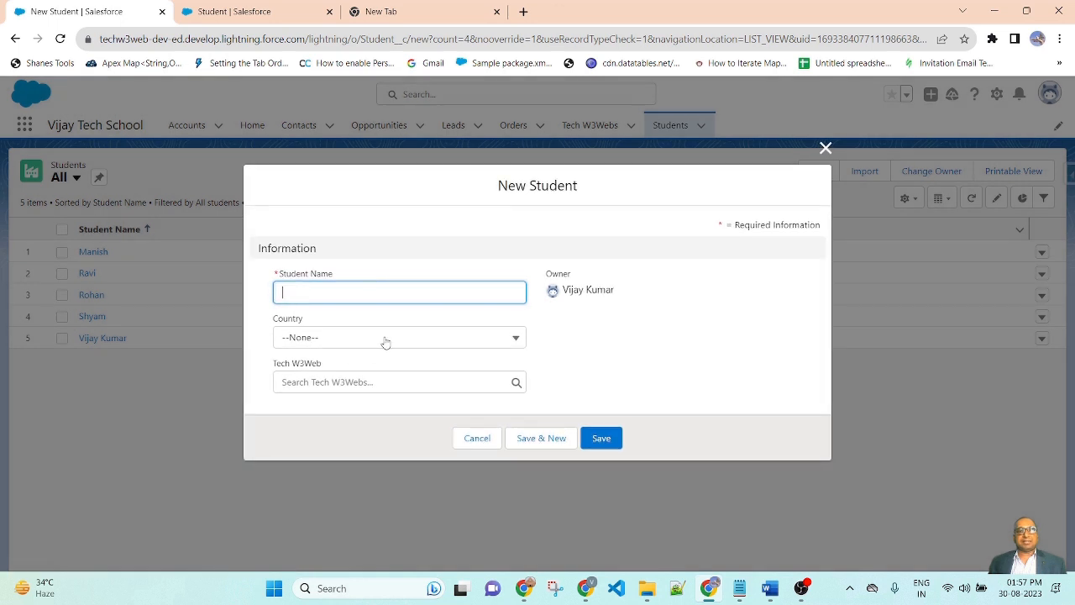
{"action": "left_click", "coordinate": [386, 339]}
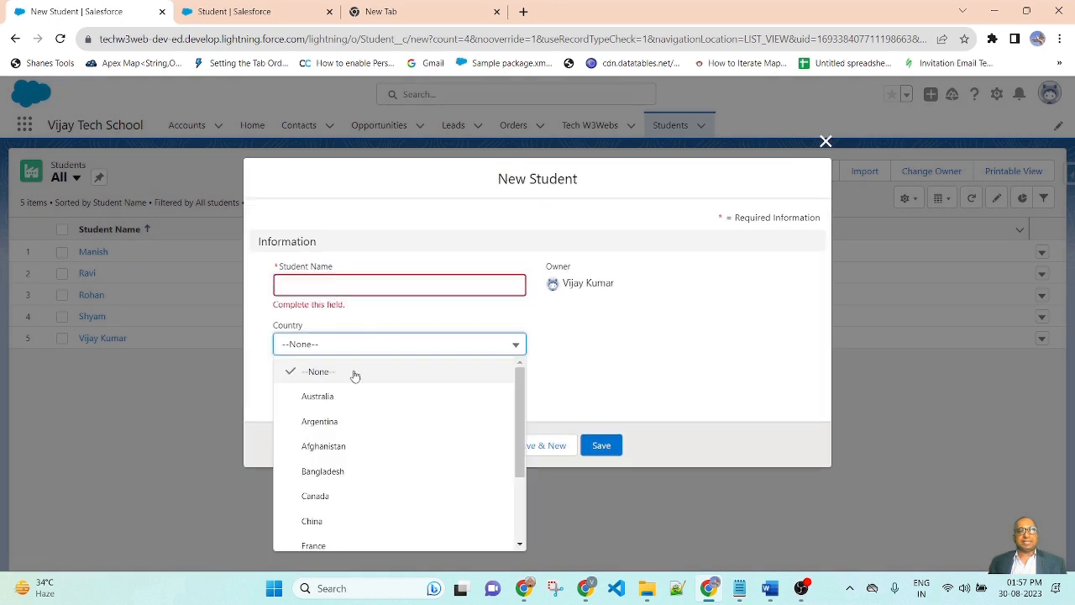
{"action": "scroll", "coordinate": [360, 509], "scroll_direction": "down", "scroll_amount": 1}
{"action": "left_click", "coordinate": [336, 522]}
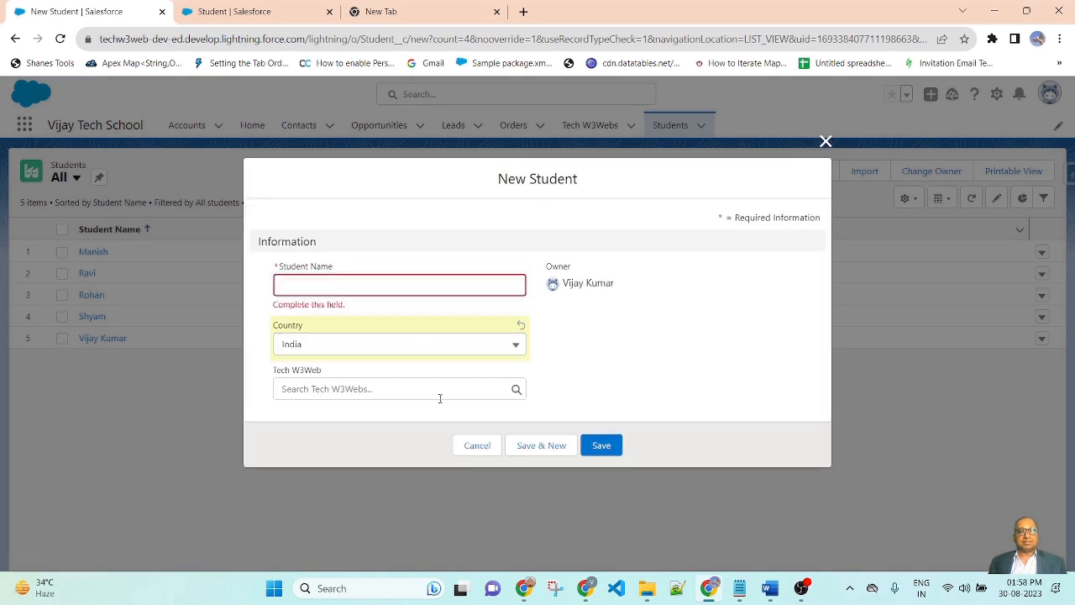
{"action": "left_click", "coordinate": [395, 391]}
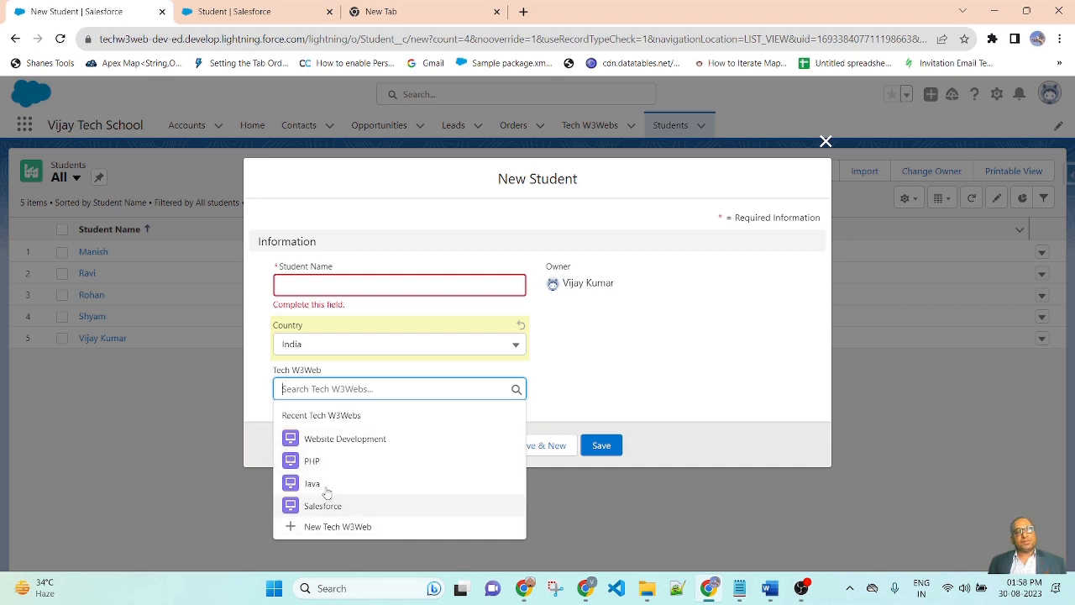
{"action": "left_click", "coordinate": [636, 357]}
Change Country to Afghanistan and check the Tech W3Web records offered for it.
{"action": "left_click", "coordinate": [405, 345]}
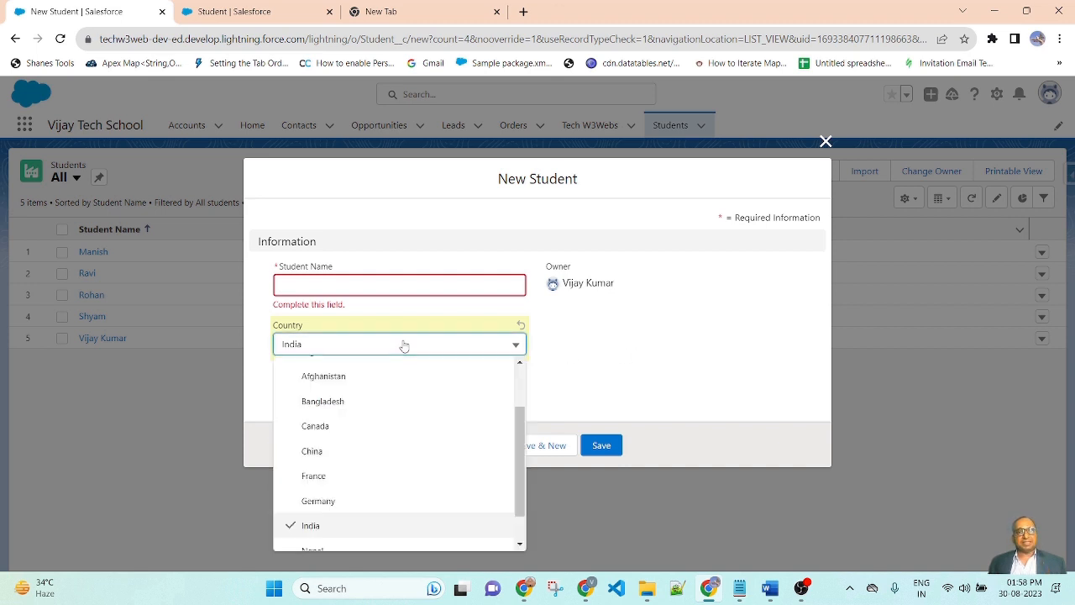
{"action": "left_click", "coordinate": [333, 387]}
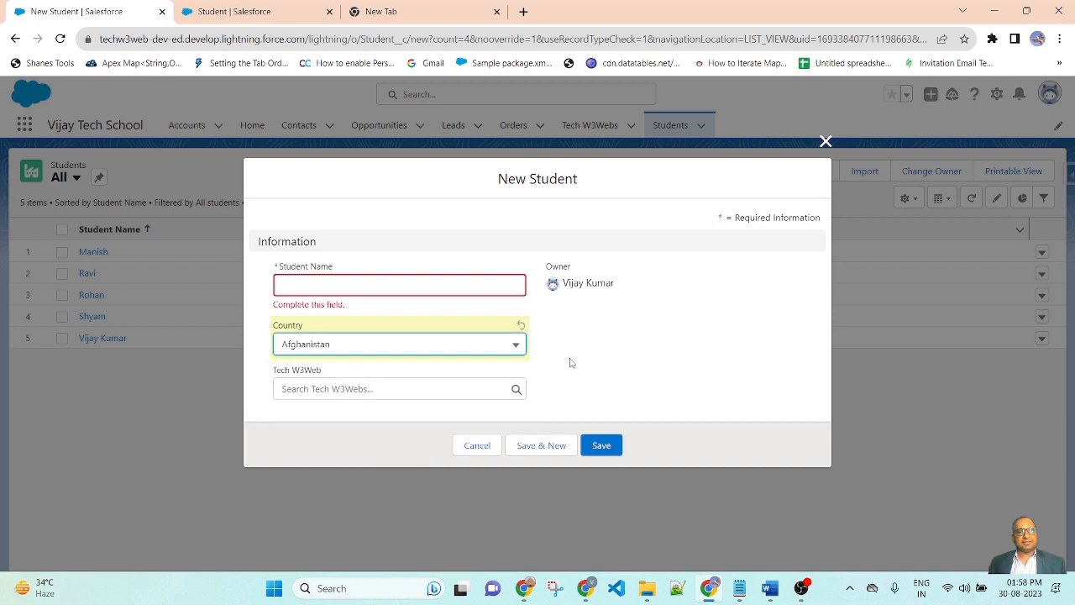
{"action": "left_click", "coordinate": [368, 388]}
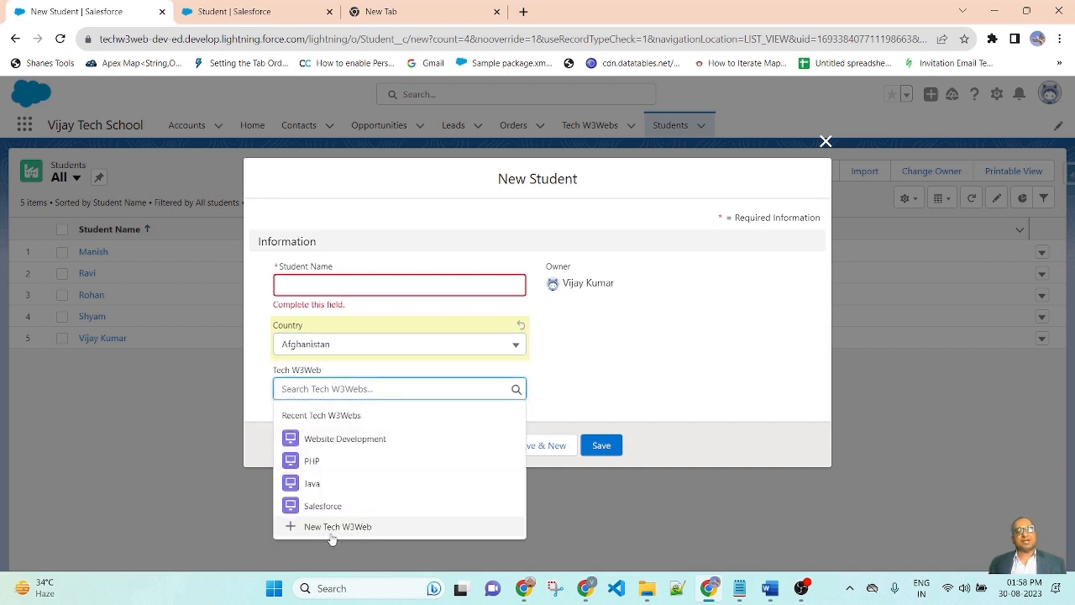
{"action": "left_click", "coordinate": [660, 342]}
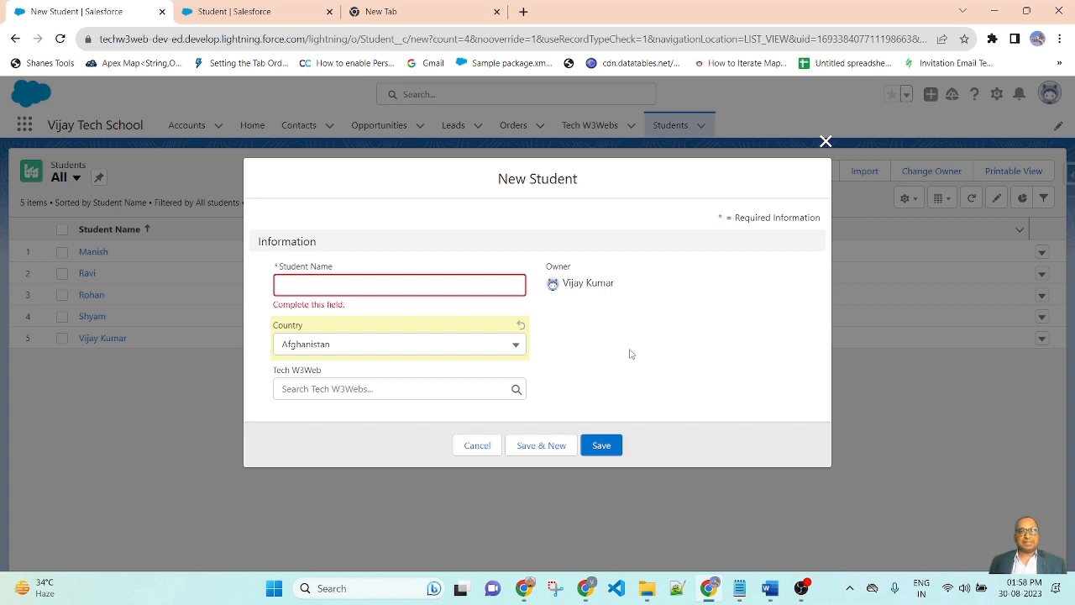
Set Country back to India, recheck the Country values and Tech W3Web records, and cancel the new student form.
{"action": "left_click", "coordinate": [490, 344]}
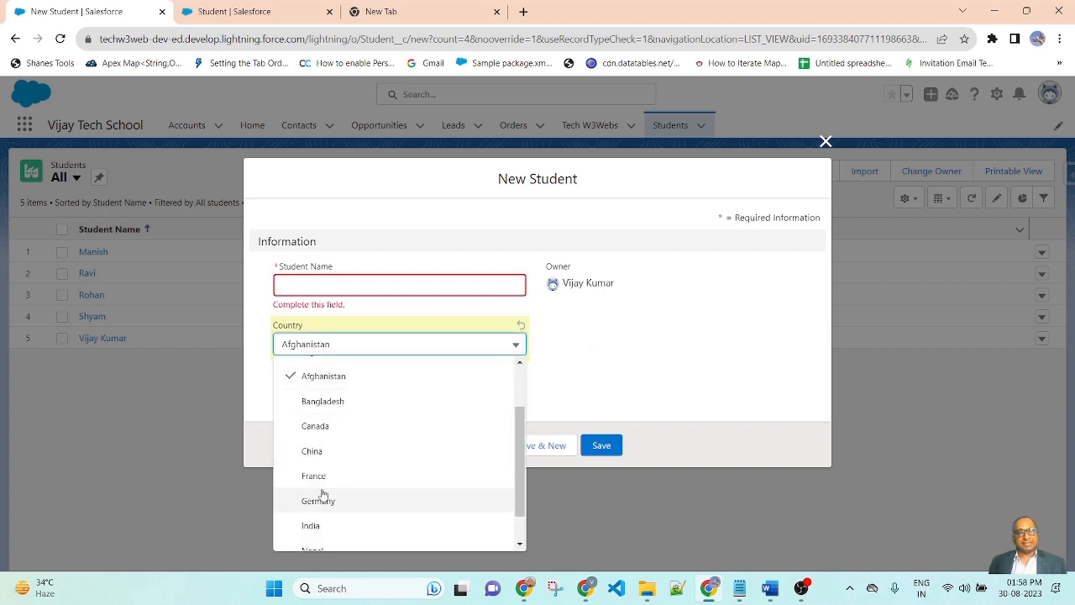
{"action": "left_click", "coordinate": [310, 526]}
{"action": "left_click", "coordinate": [305, 387]}
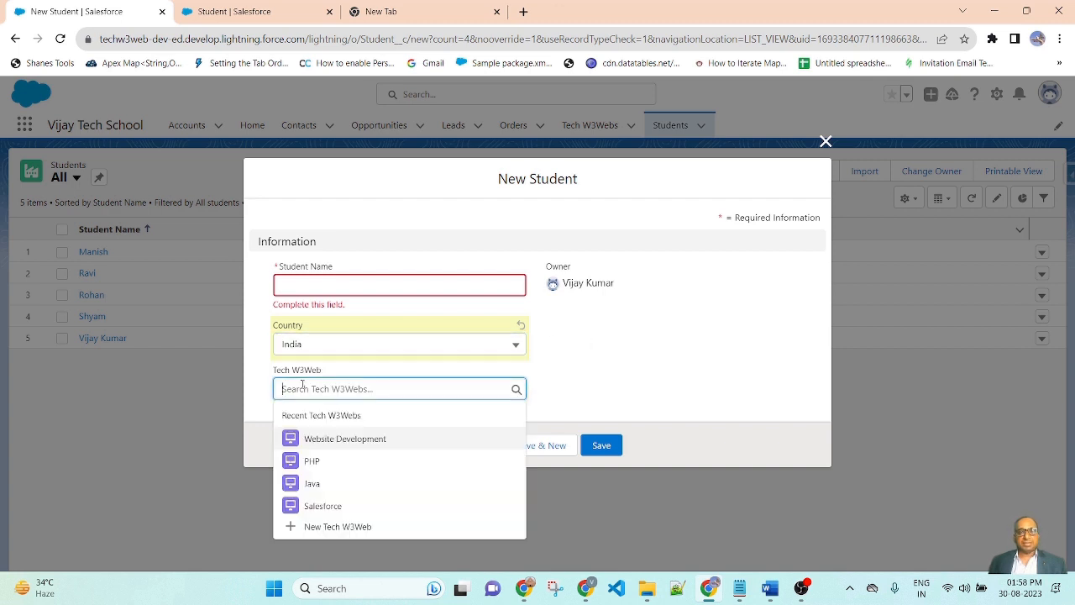
{"action": "left_click", "coordinate": [460, 347]}
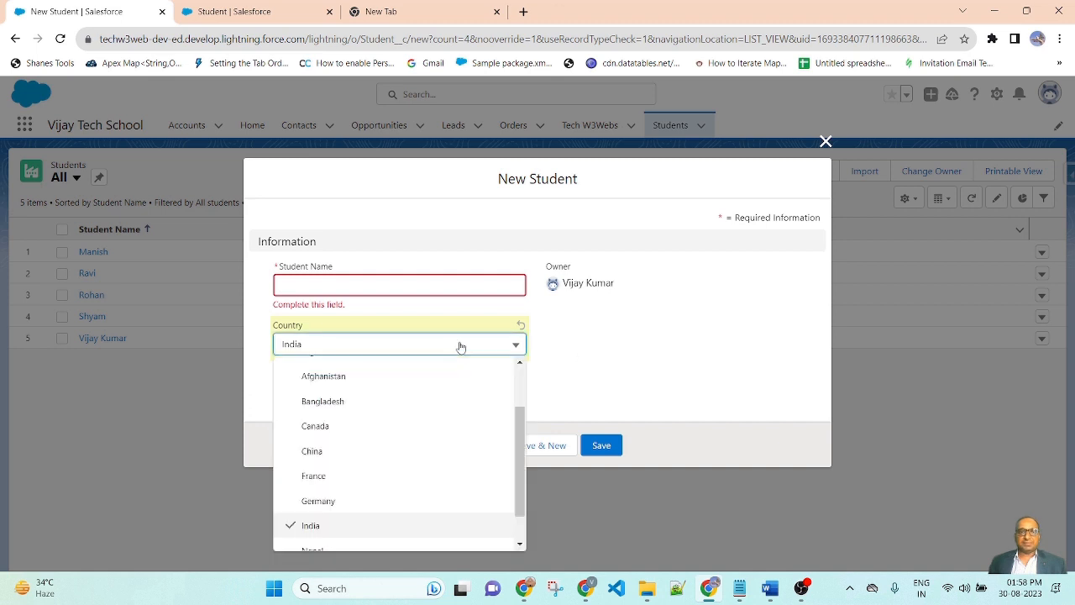
{"action": "left_click", "coordinate": [578, 370]}
{"action": "left_click", "coordinate": [347, 388]}
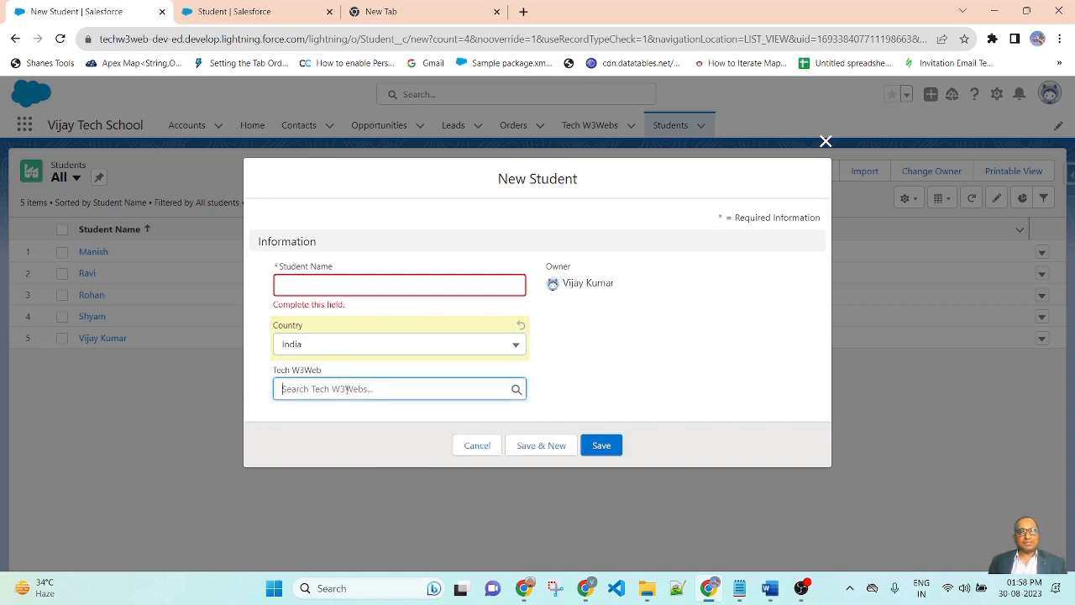
{"action": "left_click", "coordinate": [665, 309]}
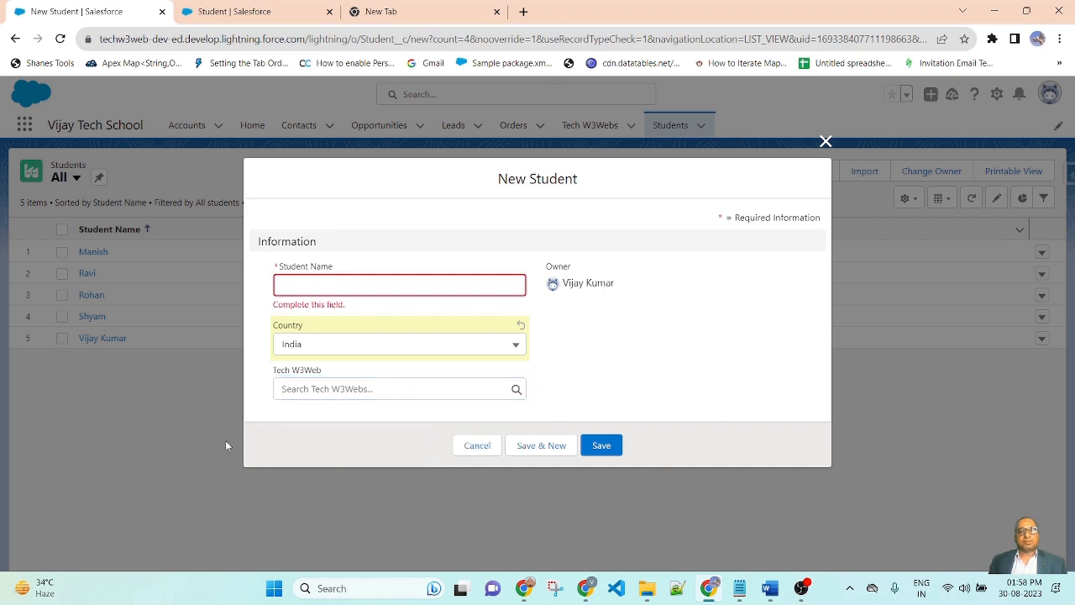
{"action": "left_click", "coordinate": [305, 394]}
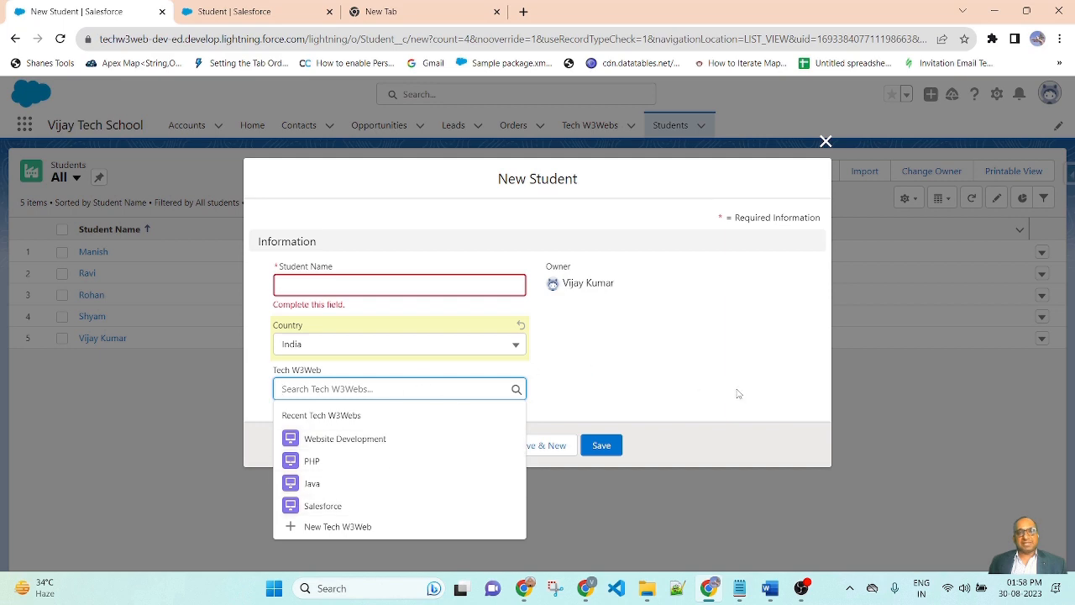
{"action": "left_click", "coordinate": [659, 330]}
{"action": "left_click", "coordinate": [476, 445]}
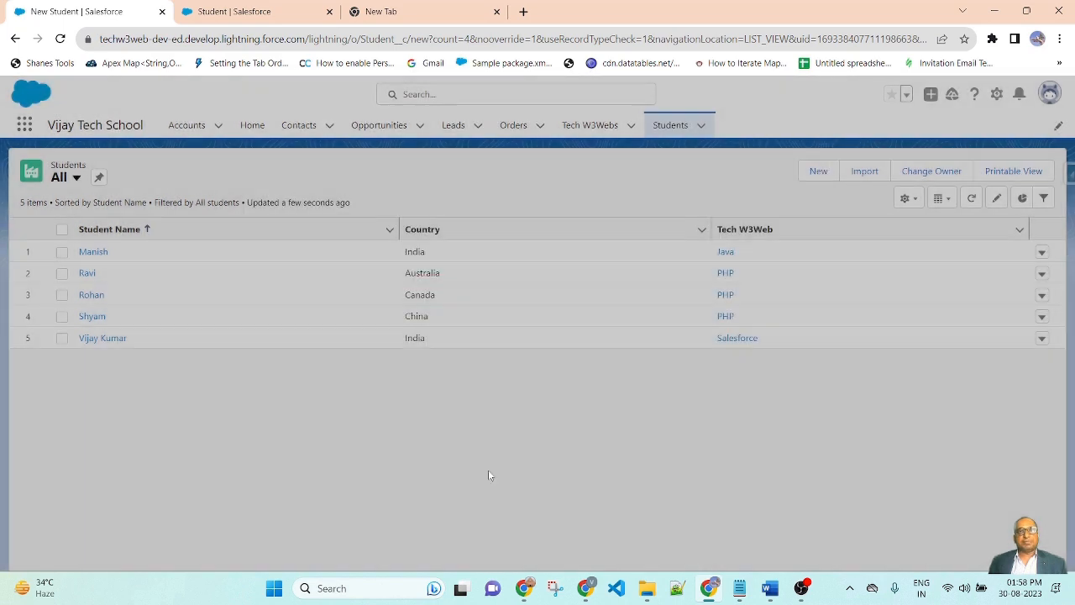
Switch to the Student object's Tech W3Web field definition and review its lookup options, lookup filter and validation rules.
{"action": "left_click", "coordinate": [234, 11]}
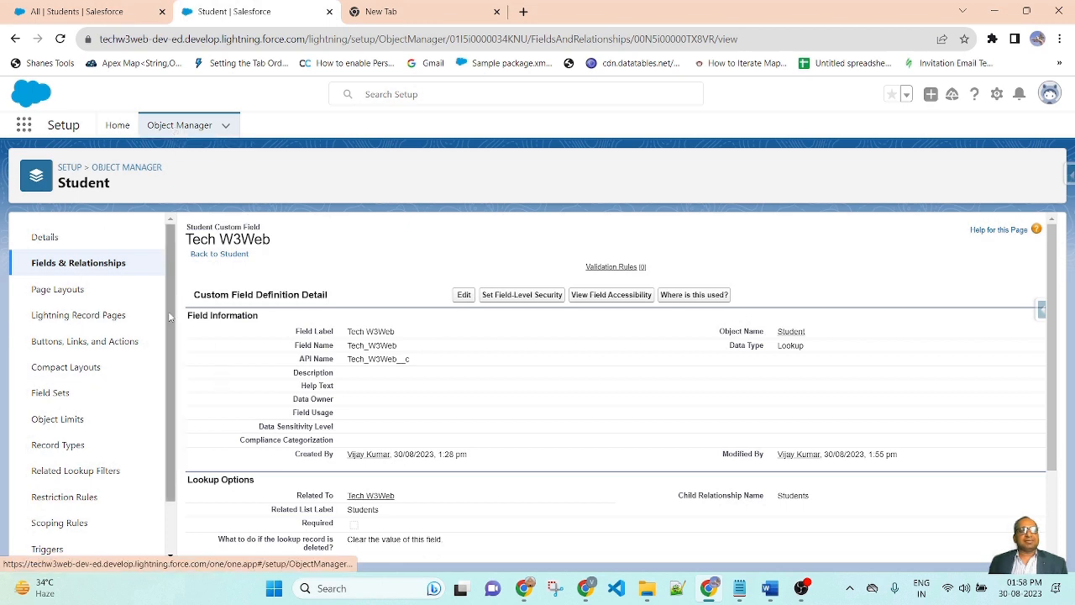
{"action": "scroll", "coordinate": [398, 468], "scroll_direction": "down", "scroll_amount": 3}
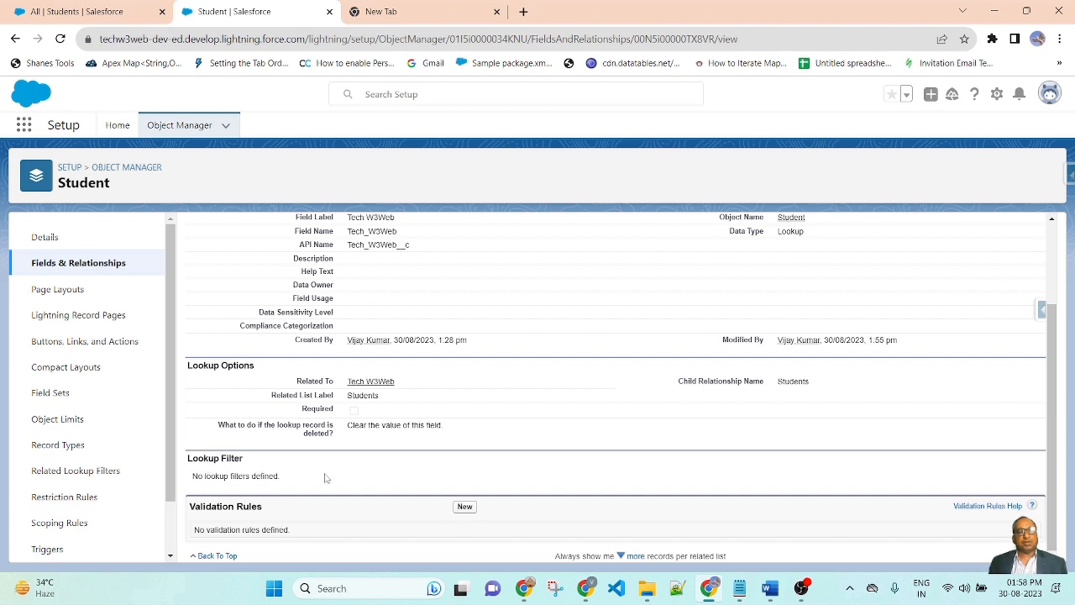
{"action": "scroll", "coordinate": [327, 478], "scroll_direction": "up", "scroll_amount": 3}
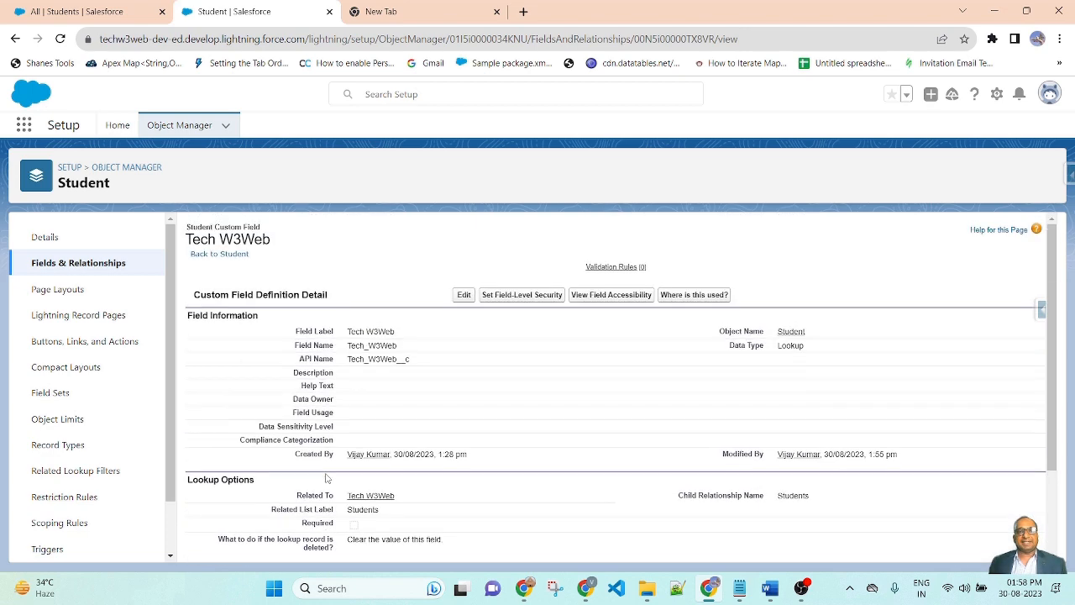
Edit the Tech W3Web custom field and show its lookup filter settings.
{"action": "left_click", "coordinate": [465, 295]}
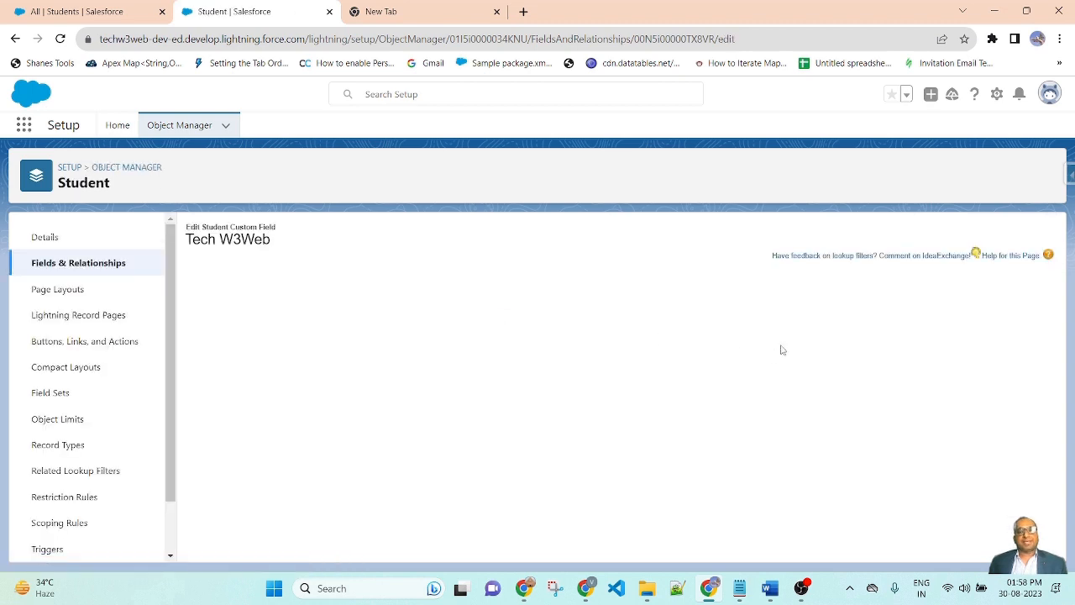
{"action": "scroll", "coordinate": [852, 435], "scroll_direction": "down", "scroll_amount": 4}
{"action": "scroll", "coordinate": [803, 435], "scroll_direction": "up", "scroll_amount": 4}
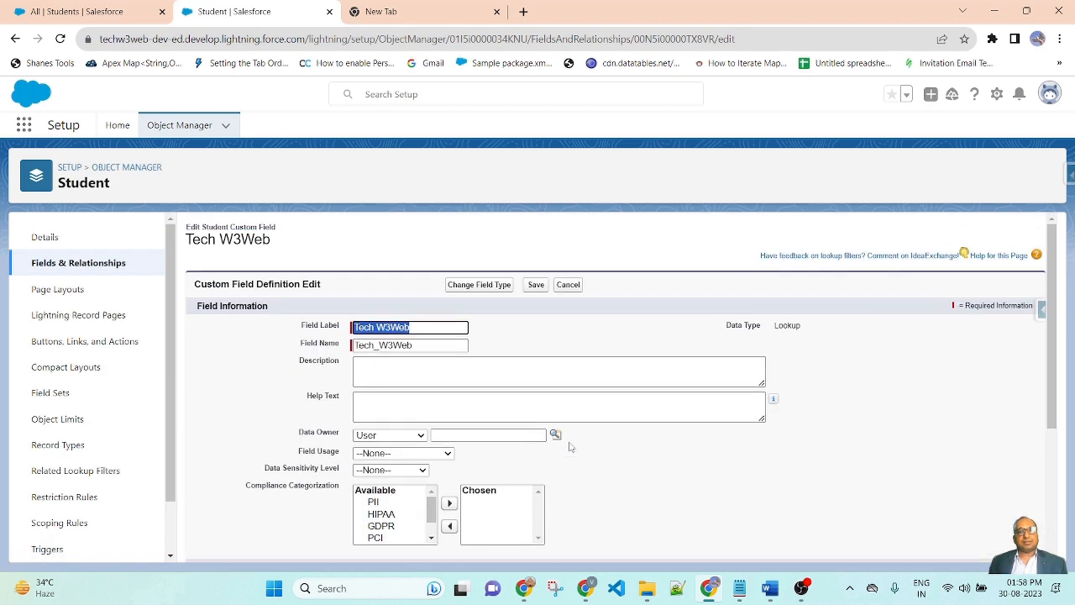
{"action": "scroll", "coordinate": [588, 448], "scroll_direction": "down", "scroll_amount": 3}
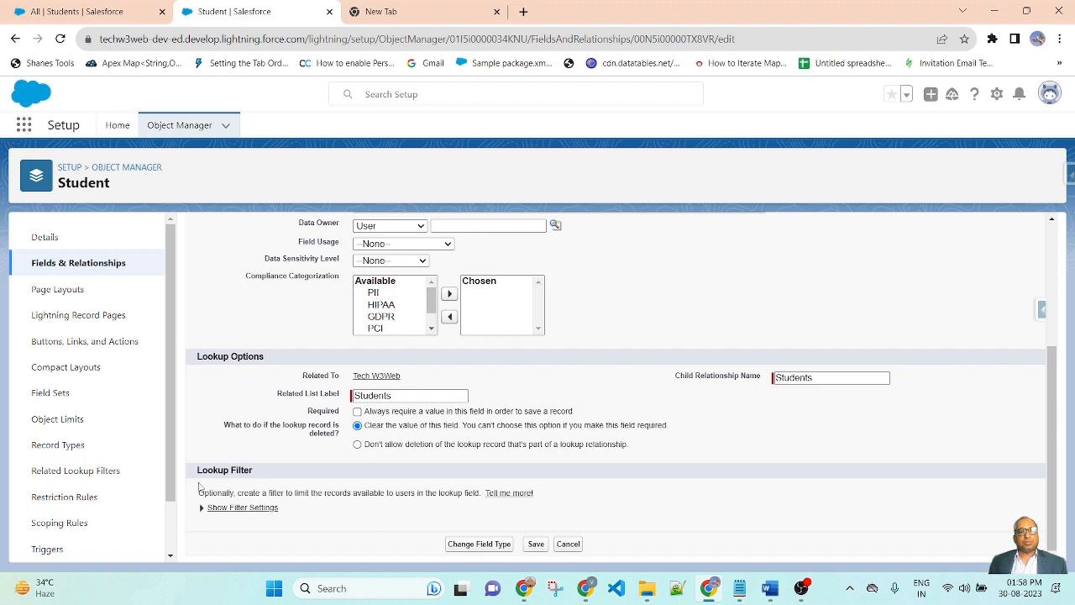
{"action": "left_click", "coordinate": [253, 508]}
{"action": "scroll", "coordinate": [626, 480], "scroll_direction": "down", "scroll_amount": 3}
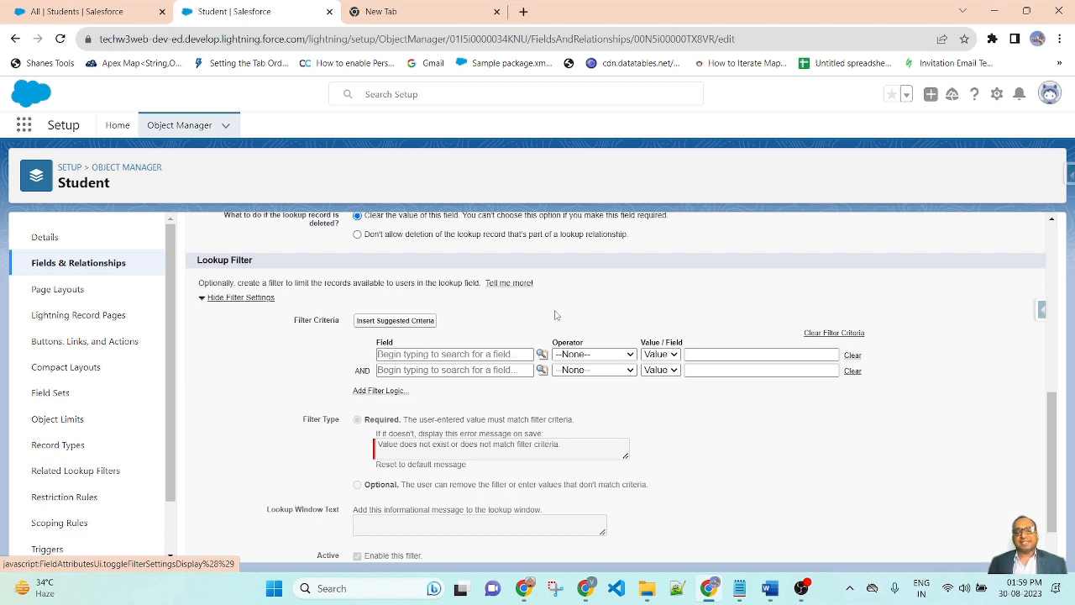
Define the first lookup filter criterion with the field Student: Country and the operator equals.
{"action": "left_click", "coordinate": [423, 353]}
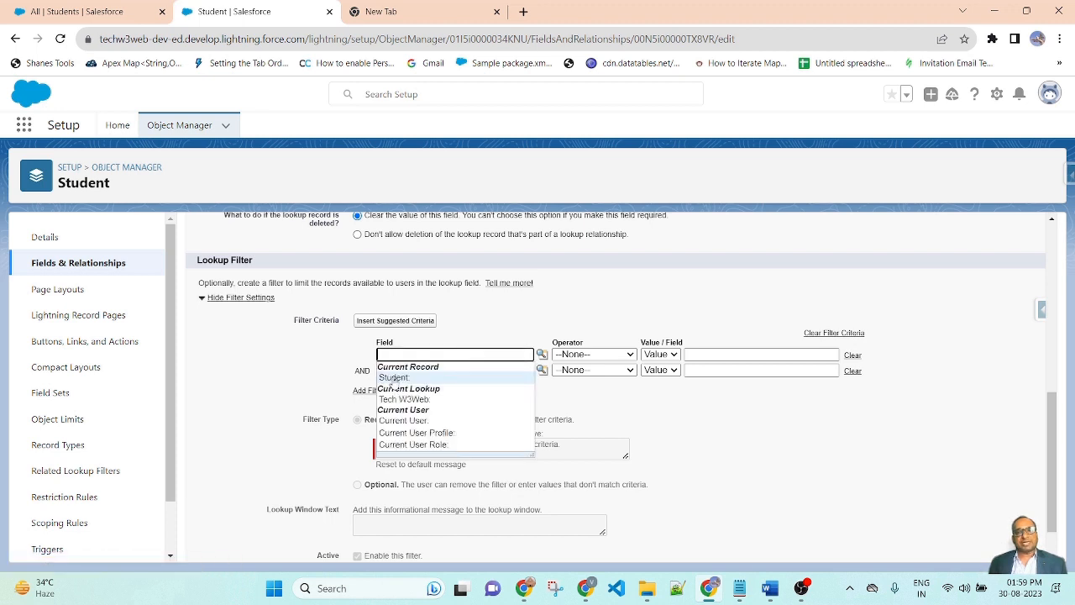
{"action": "left_click", "coordinate": [478, 377]}
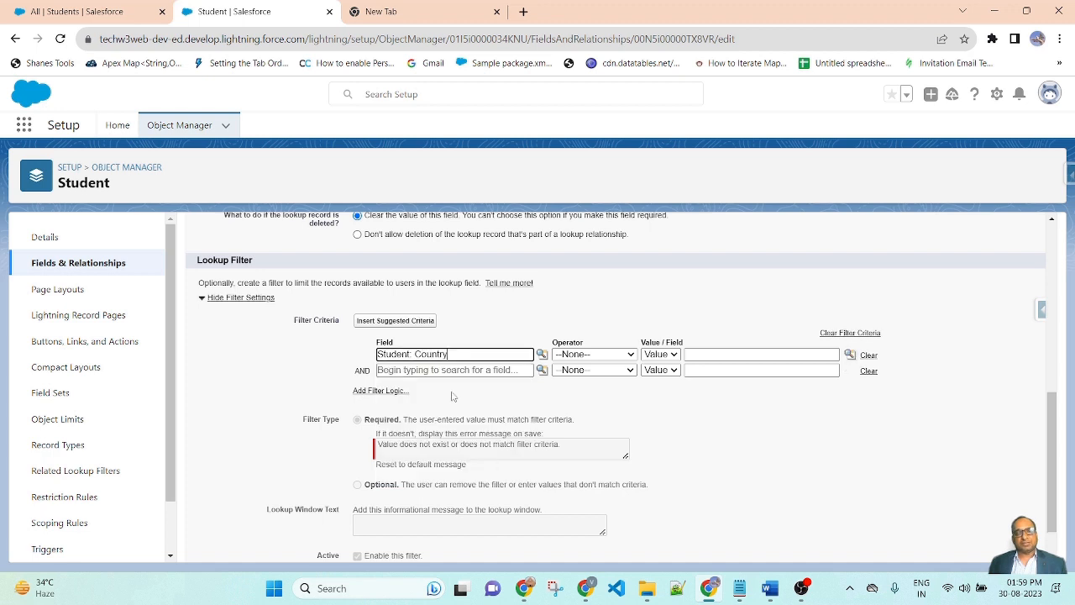
{"action": "left_click", "coordinate": [447, 391]}
{"action": "left_click", "coordinate": [615, 361]}
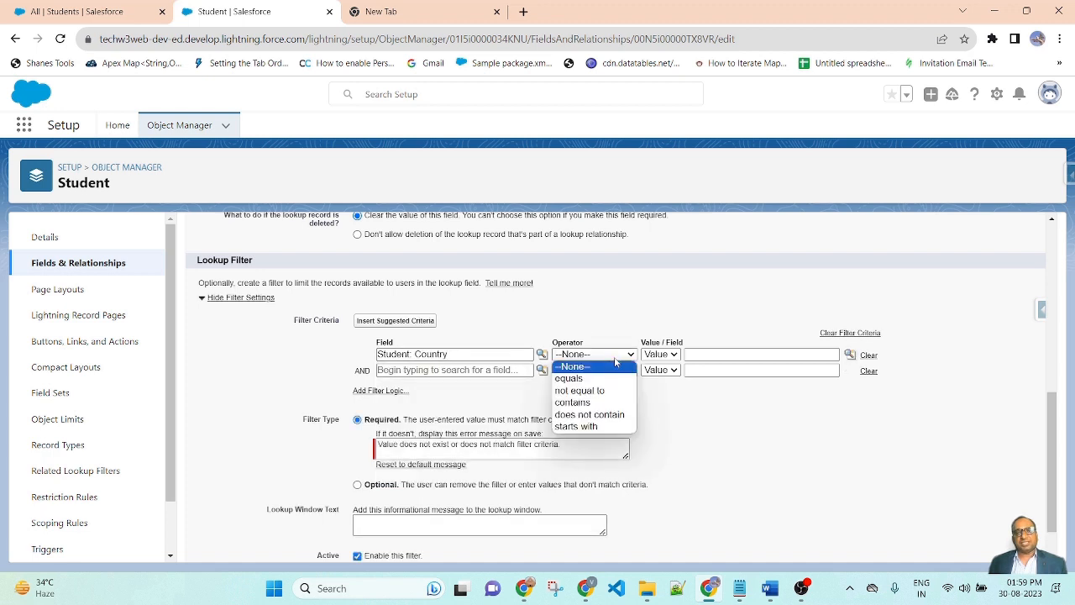
{"action": "left_click", "coordinate": [590, 378]}
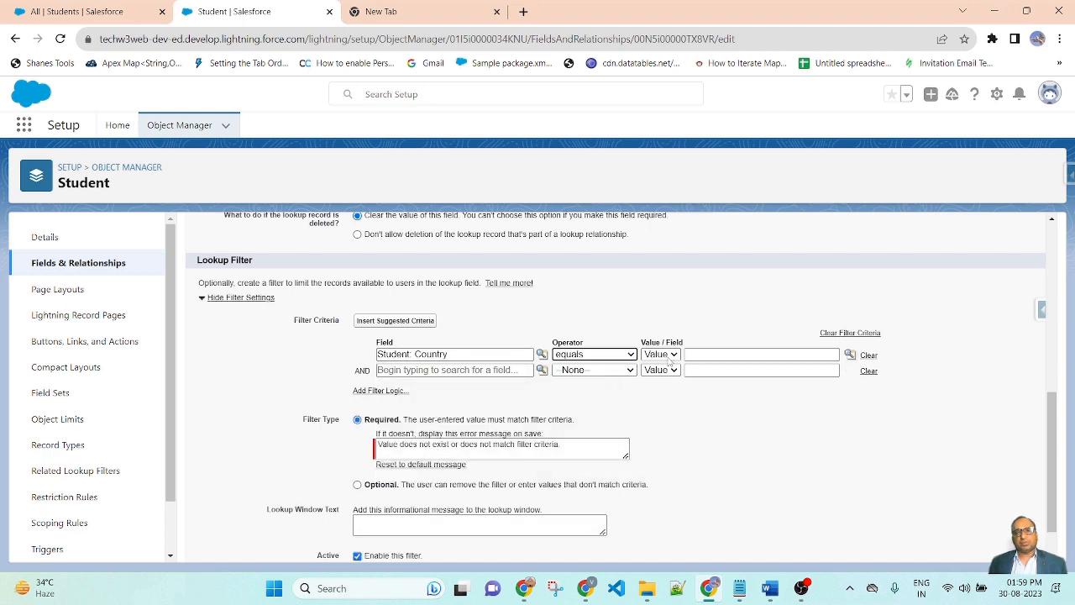
Insert the picklist value India as the Country criterion's value and save the Tech W3Web field.
{"action": "left_click", "coordinate": [780, 353]}
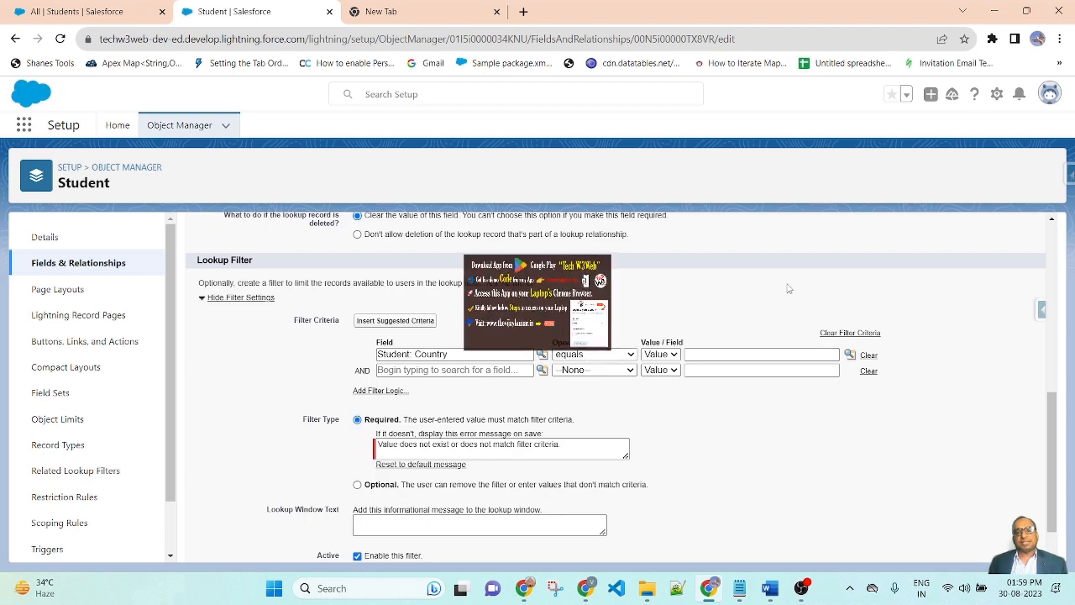
{"action": "left_click", "coordinate": [851, 354]}
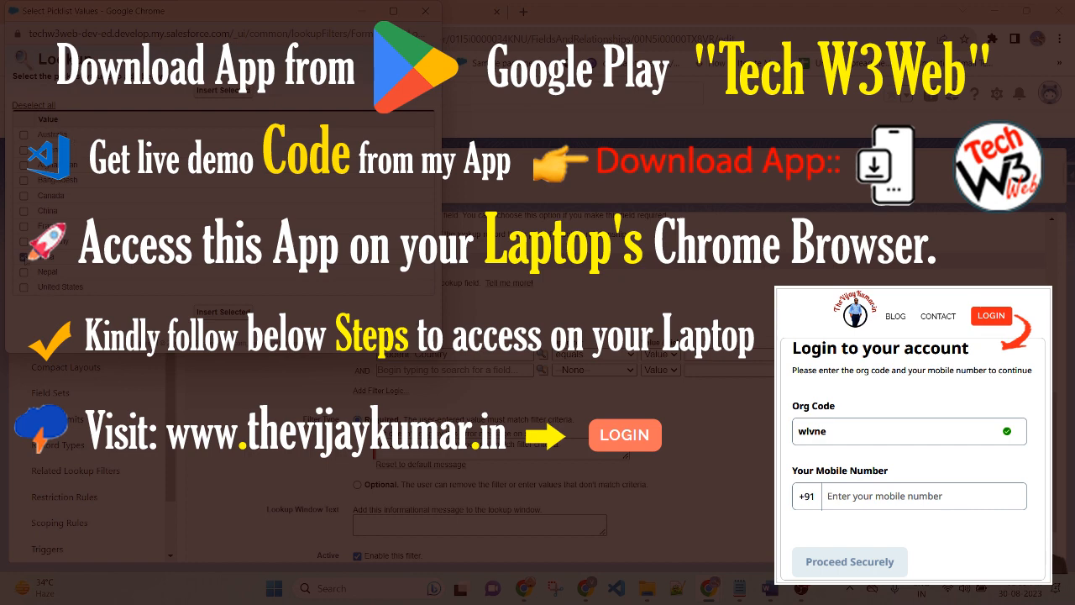
{"action": "left_click", "coordinate": [241, 314]}
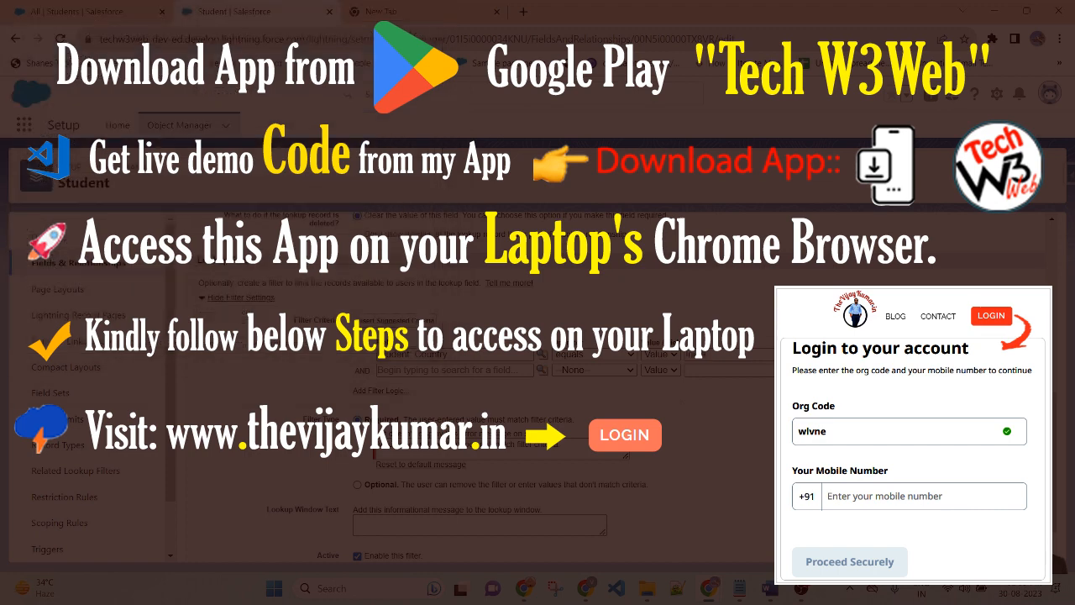
{"action": "scroll", "coordinate": [673, 399], "scroll_direction": "up", "scroll_amount": 10}
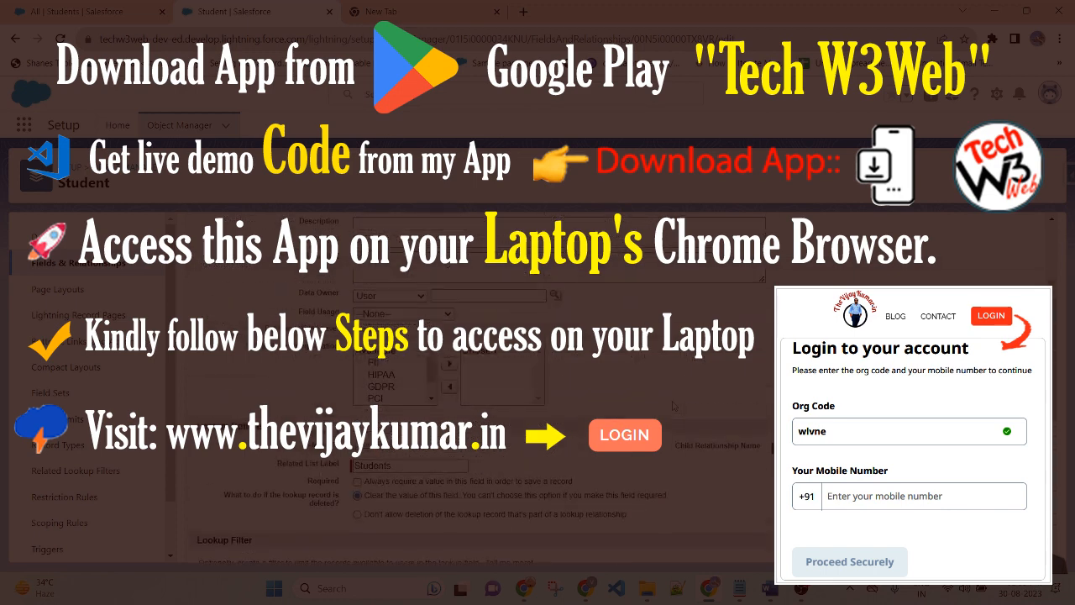
{"action": "left_click", "coordinate": [537, 287]}
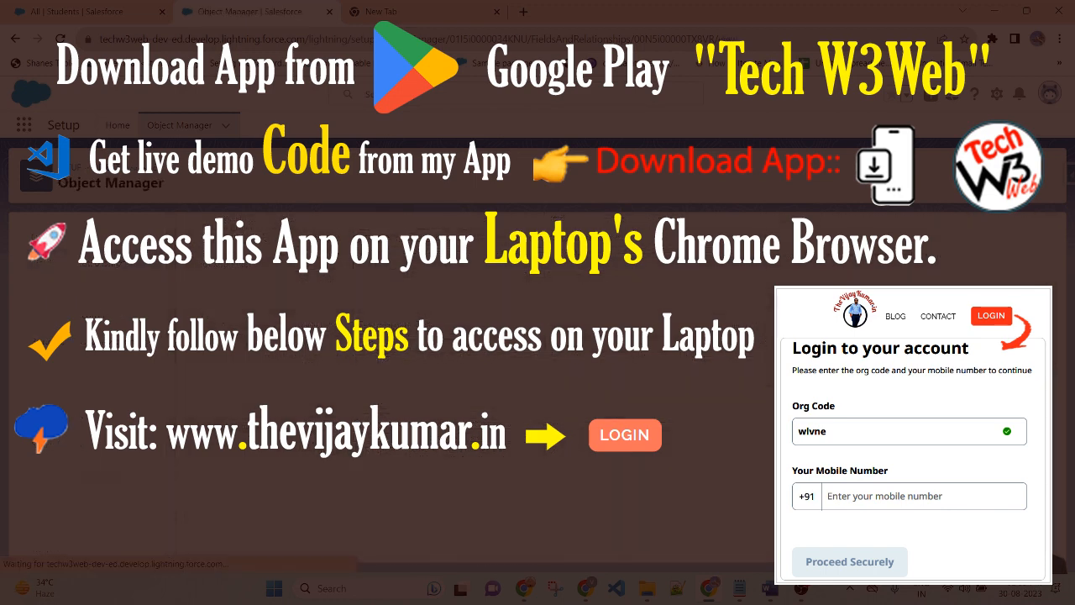